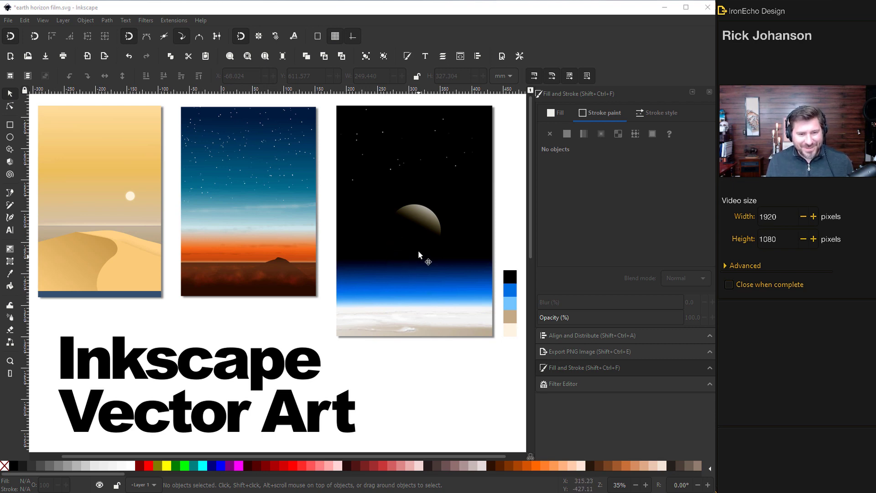
Draw a portrait rectangle about 216 by 299 mm below the tool list text and remove its stroke
{"action": "scroll", "coordinate": [424, 228], "scroll_direction": "down", "scroll_amount": 10}
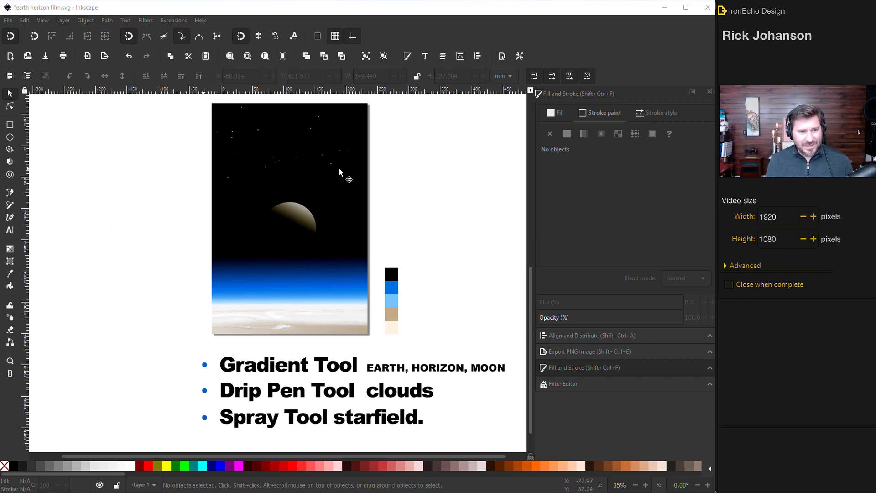
{"action": "scroll", "coordinate": [449, 216], "scroll_direction": "down", "scroll_amount": 1}
{"action": "scroll", "coordinate": [445, 221], "scroll_direction": "down", "scroll_amount": 15}
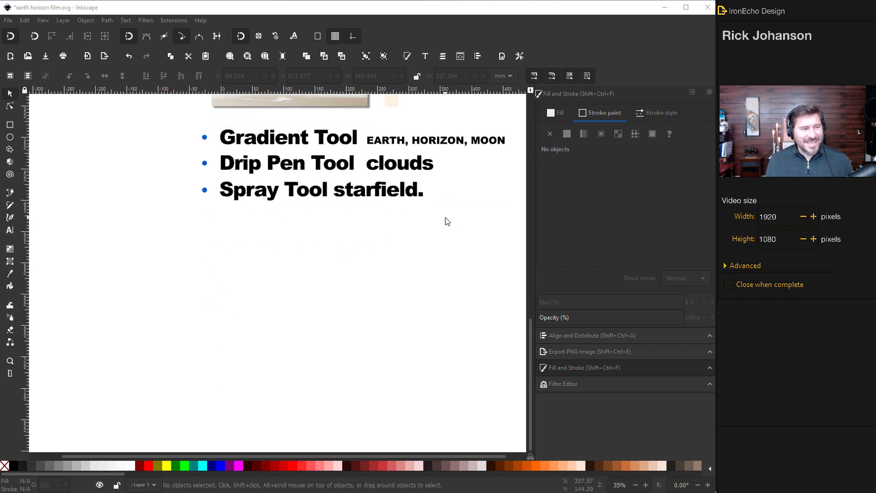
{"action": "left_click", "coordinate": [11, 126]}
{"action": "mouse_move", "coordinate": [197, 175]}
{"action": "left_mouse_down"}
{"action": "mouse_move", "coordinate": [303, 239]}
{"action": "mouse_move", "coordinate": [333, 362]}
{"action": "left_mouse_up"}
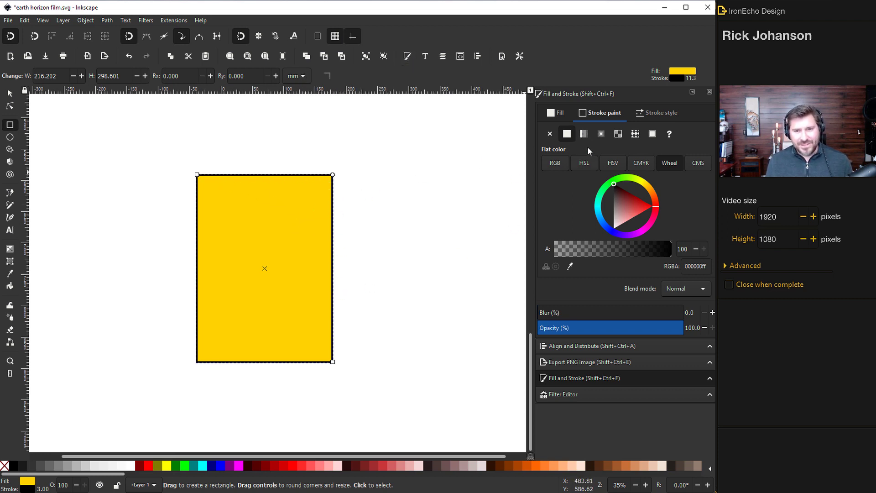
{"action": "left_click", "coordinate": [550, 135]}
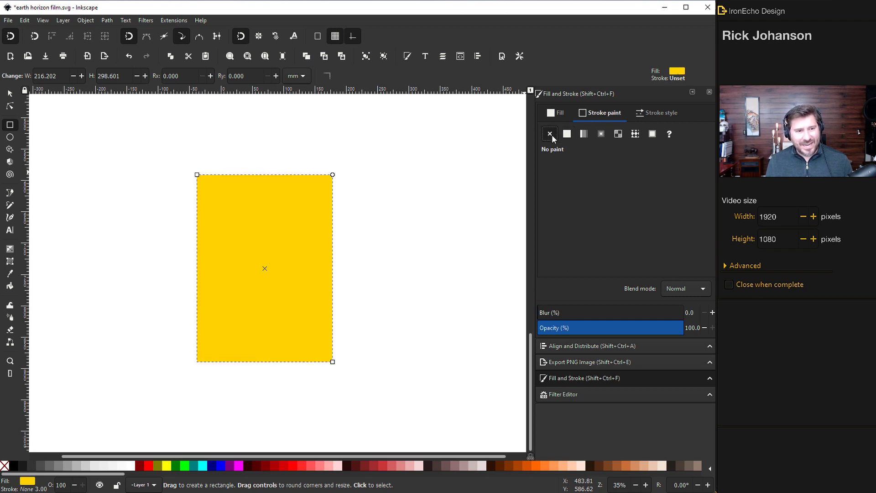
Fill the rectangle with black and convert the fill to a linear gradient
{"action": "left_click", "coordinate": [555, 114]}
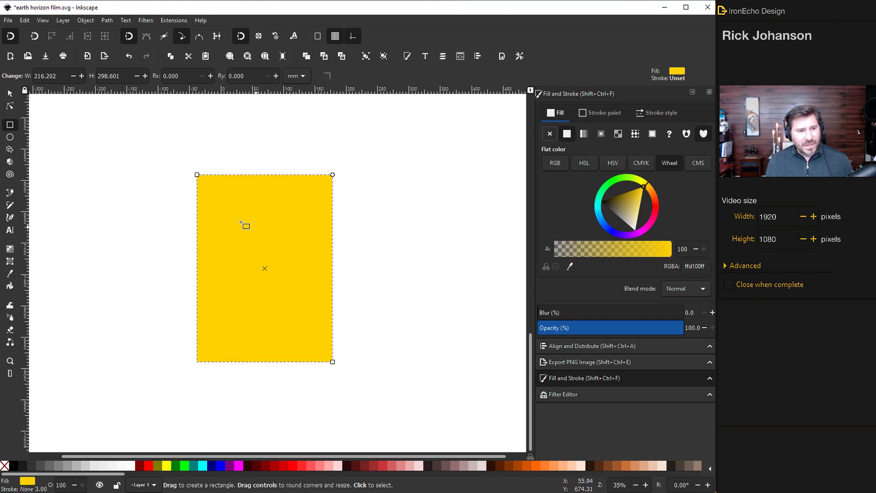
{"action": "left_click_drag", "start_coordinate": [629, 198], "coordinate": [587, 204]}
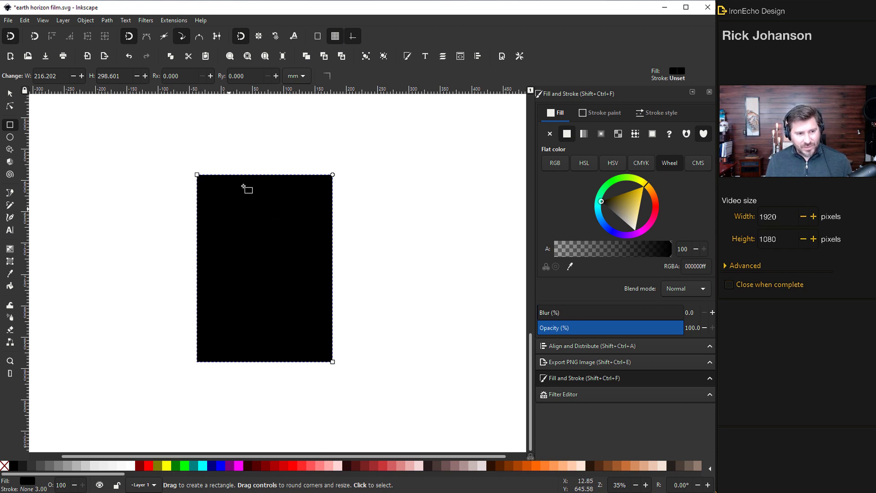
{"action": "left_click", "coordinate": [586, 137]}
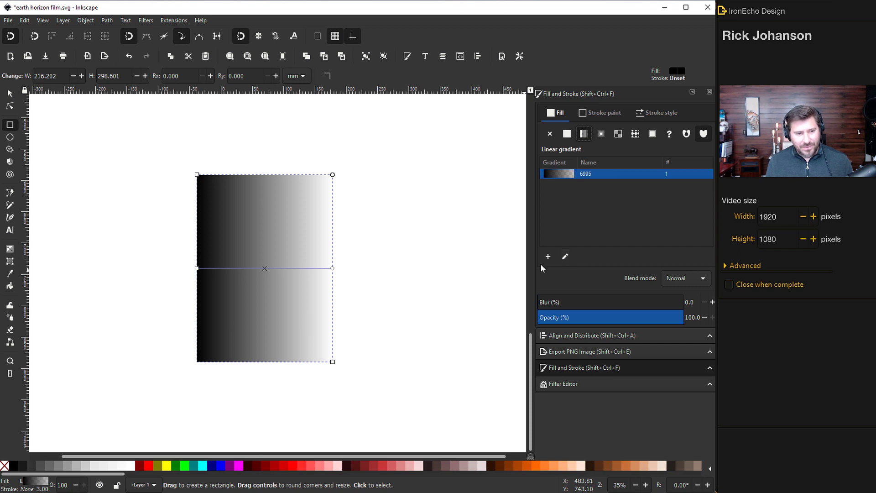
Reorient the gradient vertically, starting near the rectangle's top edge and ending near its bottom edge
{"action": "key", "text": "g"}
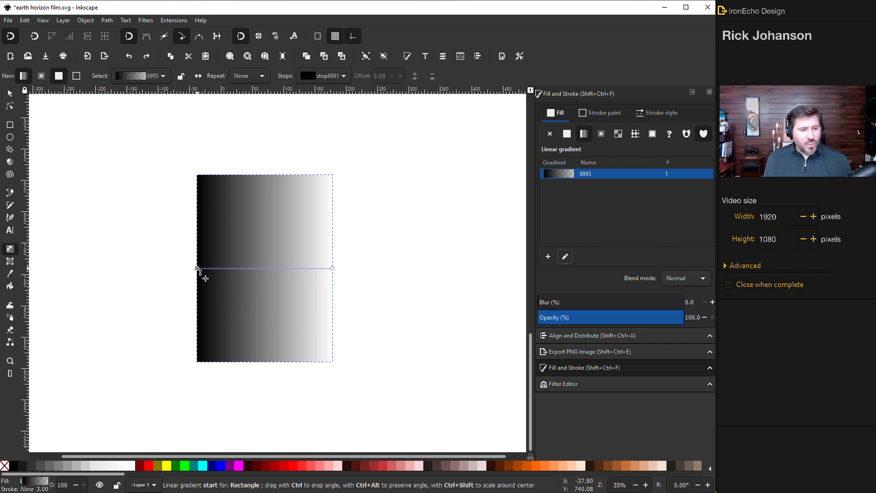
{"action": "left_click_drag", "start_coordinate": [198, 268], "coordinate": [231, 213]}
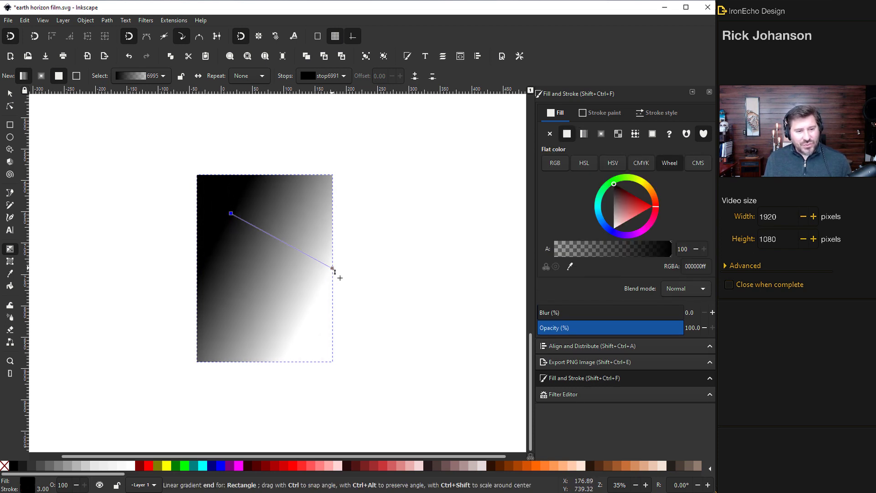
{"action": "left_click_drag", "start_coordinate": [333, 270], "coordinate": [328, 281]}
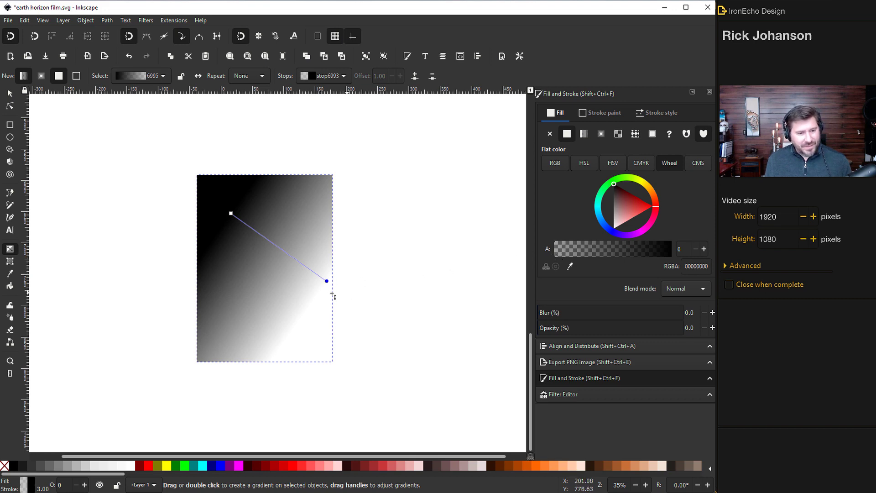
{"action": "left_click_drag", "start_coordinate": [230, 213], "coordinate": [271, 189]}
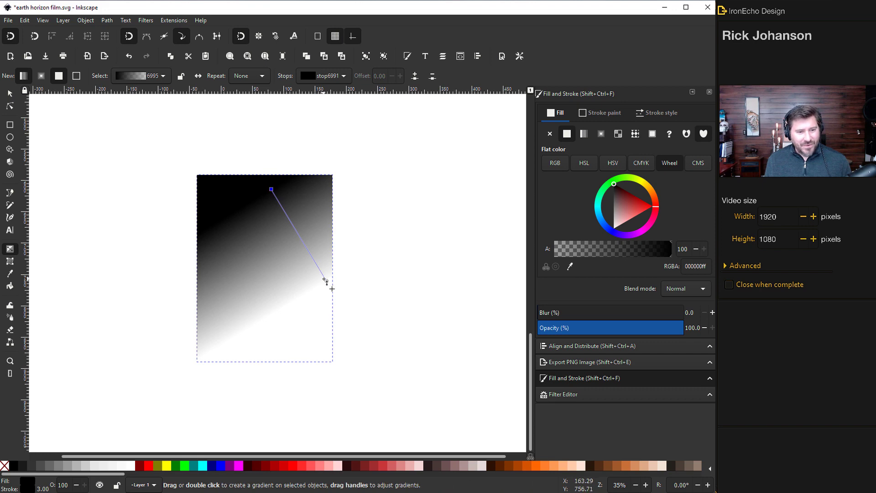
{"action": "left_click_drag", "start_coordinate": [325, 280], "coordinate": [256, 356]}
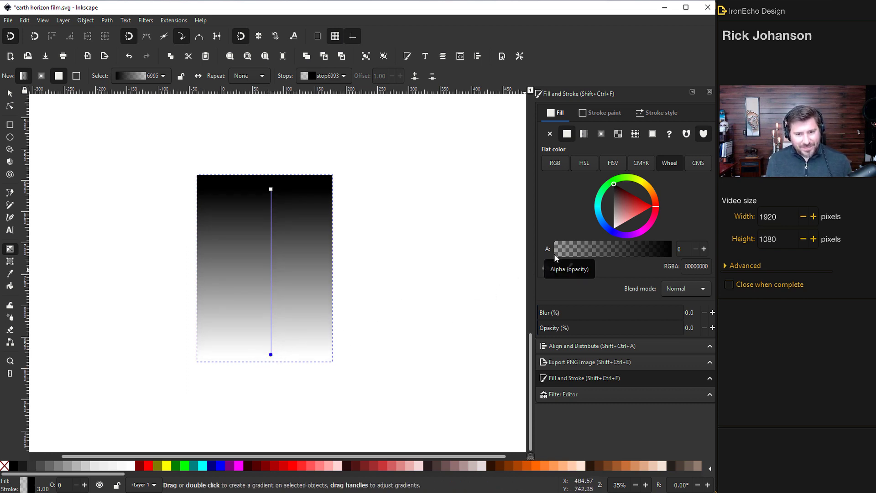
Make the gradient's end stop fully opaque and set its color to white
{"action": "left_click_drag", "start_coordinate": [555, 257], "coordinate": [575, 255]}
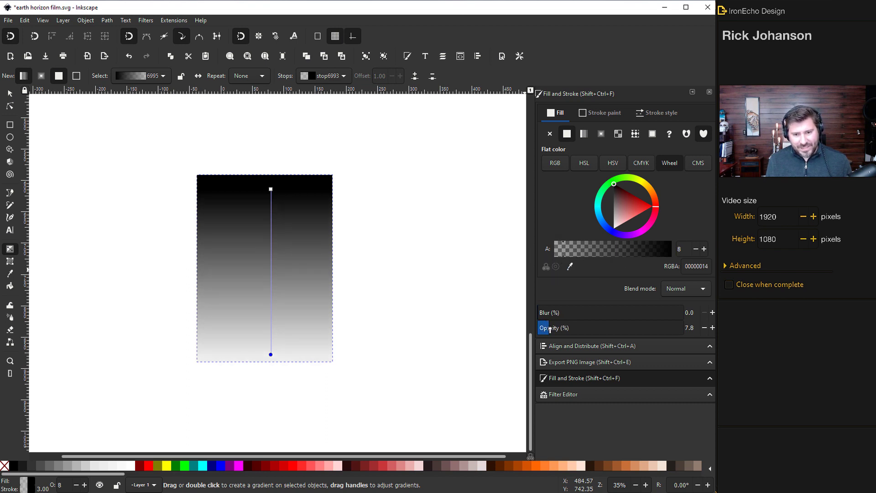
{"action": "left_click_drag", "start_coordinate": [577, 253], "coordinate": [675, 256]}
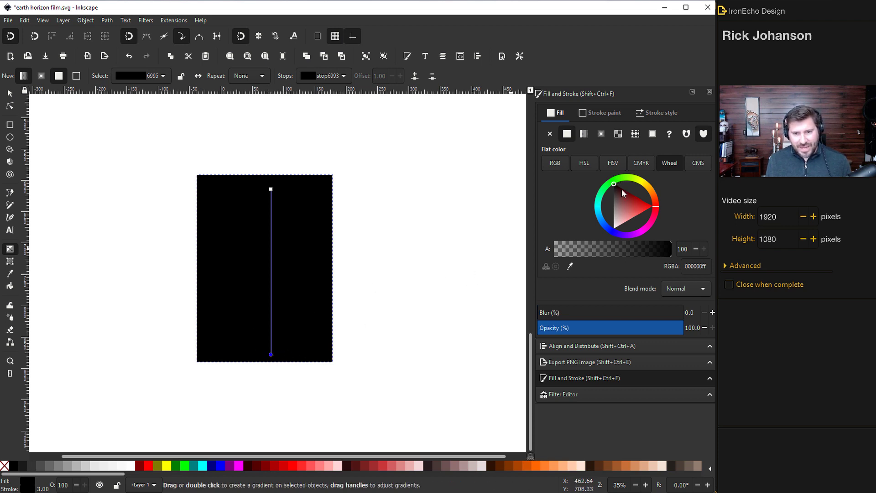
{"action": "left_click_drag", "start_coordinate": [623, 194], "coordinate": [609, 237]}
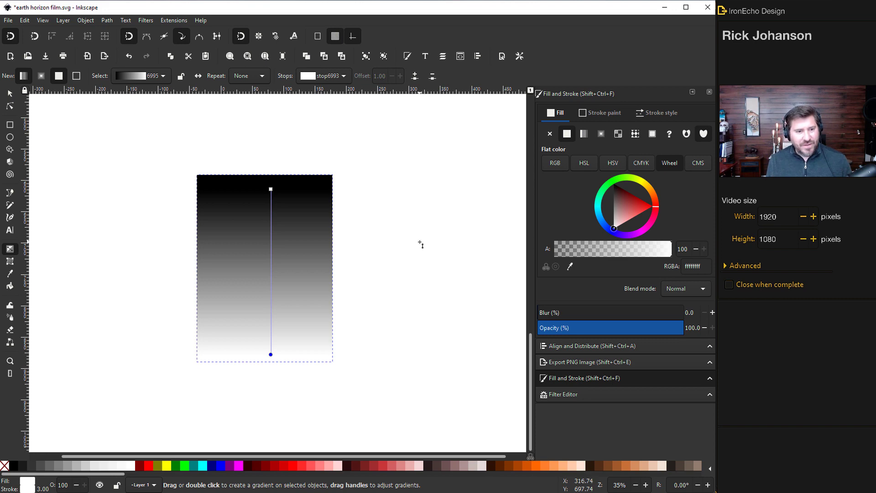
Move the five-color swatch group from beside the finished artwork to the blank area right of the new rectangle
{"action": "scroll", "coordinate": [420, 244], "scroll_direction": "up", "scroll_amount": 5}
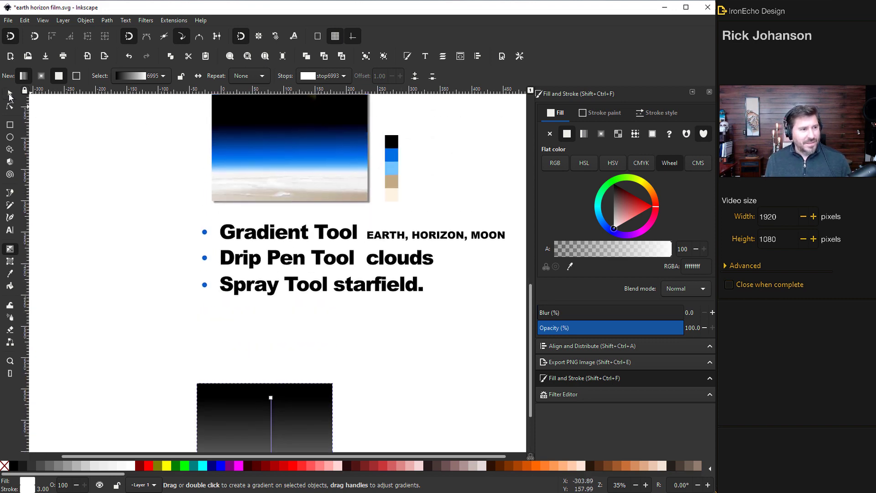
{"action": "left_click", "coordinate": [10, 95]}
{"action": "left_click_drag", "start_coordinate": [392, 173], "coordinate": [395, 427]}
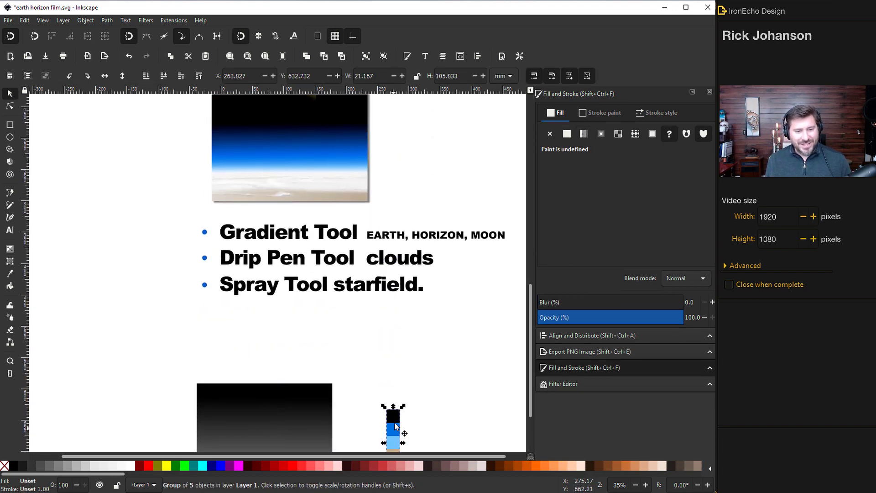
{"action": "scroll", "coordinate": [396, 426], "scroll_direction": "down", "scroll_amount": 4}
{"action": "left_click_drag", "start_coordinate": [390, 264], "coordinate": [409, 347]}
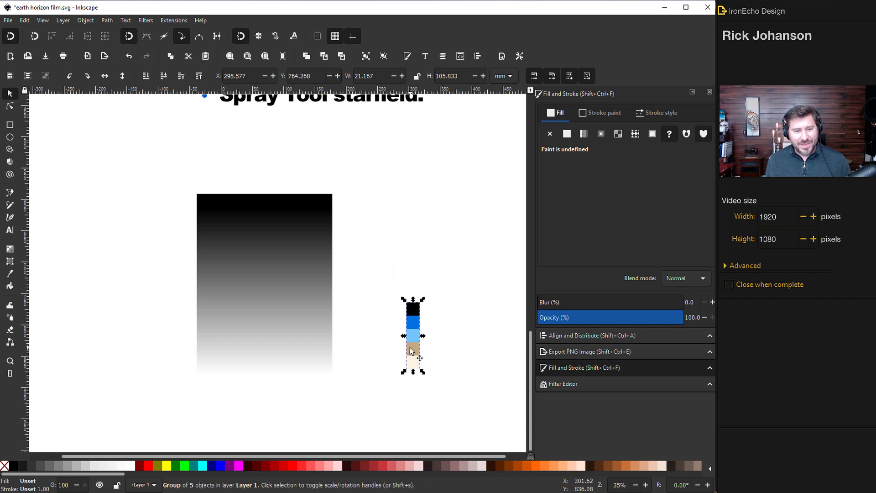
{"action": "scroll", "coordinate": [466, 332], "scroll_direction": "down", "scroll_amount": 1}
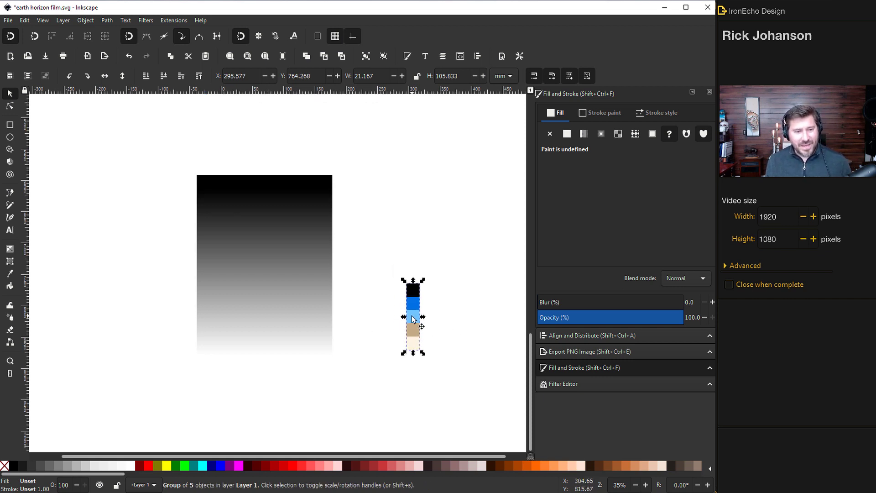
{"action": "scroll", "coordinate": [398, 308], "scroll_direction": "down", "scroll_amount": 2}
{"action": "left_click_drag", "start_coordinate": [414, 272], "coordinate": [416, 282]}
Lower the rectangle's gradient start to just below its middle and its gradient end to the bottom edge
{"action": "left_click", "coordinate": [256, 234]}
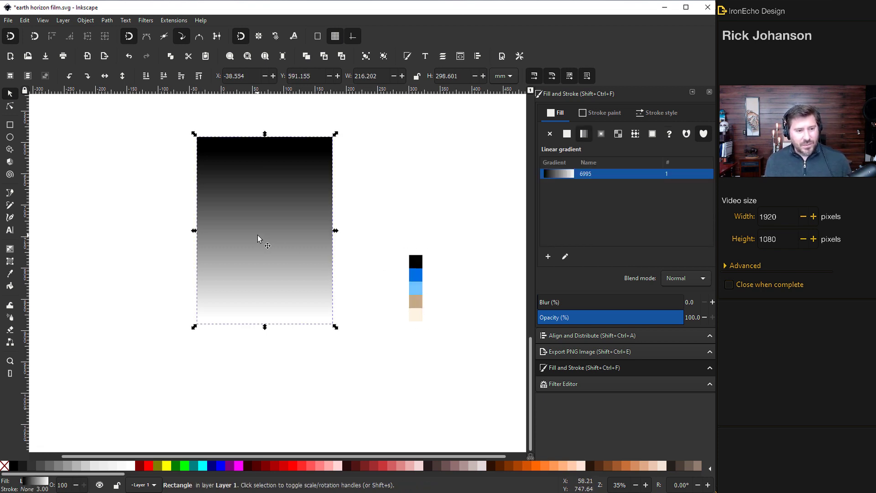
{"action": "left_click", "coordinate": [565, 258]}
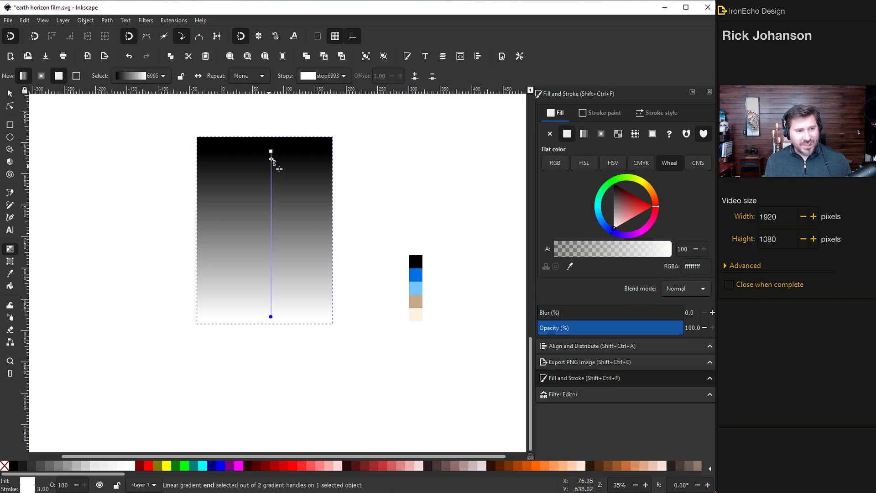
{"action": "left_click_drag", "start_coordinate": [272, 163], "coordinate": [271, 237]}
{"action": "mouse_move", "coordinate": [271, 316]}
{"action": "left_mouse_down"}
{"action": "mouse_move", "coordinate": [275, 333]}
{"action": "mouse_move", "coordinate": [270, 325]}
{"action": "left_mouse_up"}
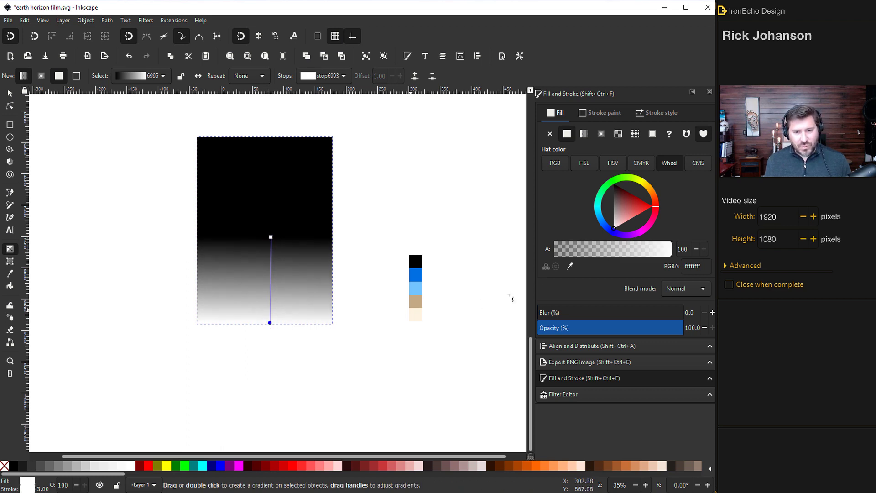
Color the gradient's end stop with the light blue swatch and add a middle stop in the darker blue swatch color
{"action": "left_click", "coordinate": [570, 267]}
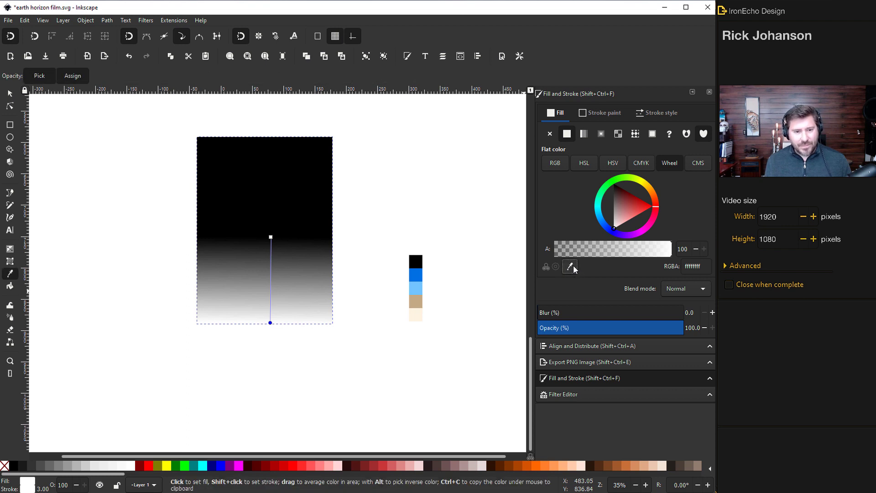
{"action": "left_click", "coordinate": [419, 288]}
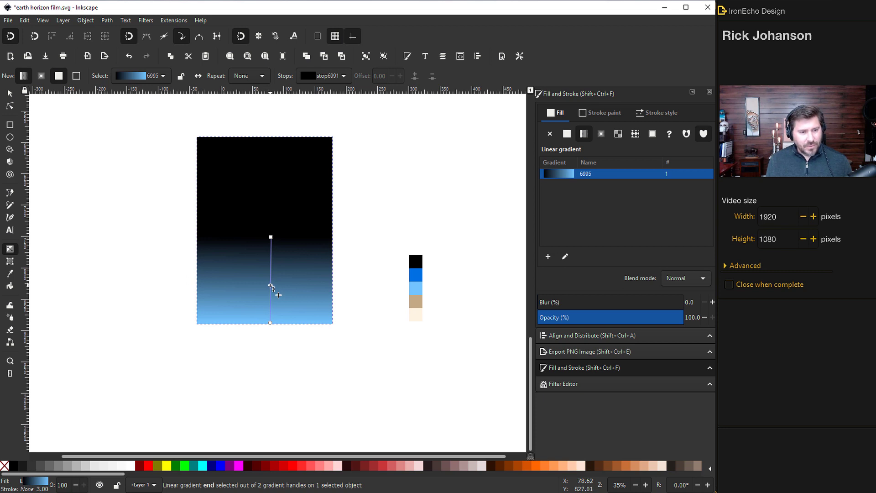
{"action": "double_click", "coordinate": [271, 286]}
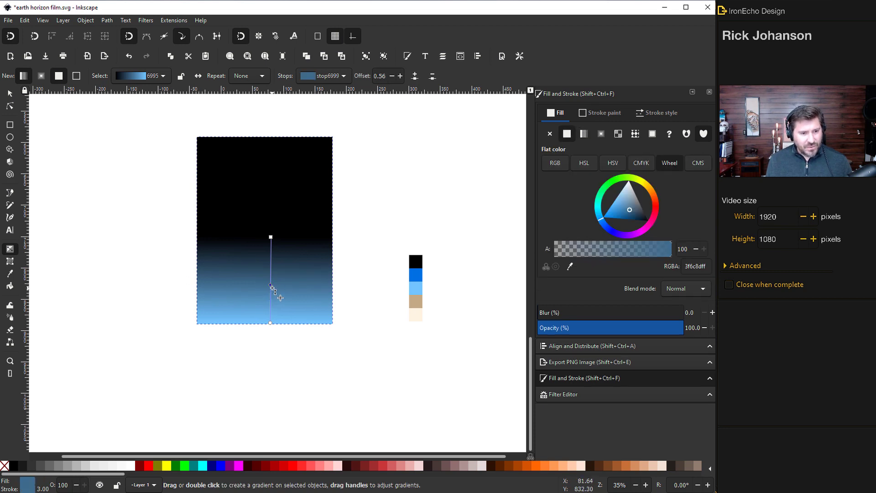
{"action": "left_click", "coordinate": [570, 266]}
{"action": "left_click", "coordinate": [415, 276]}
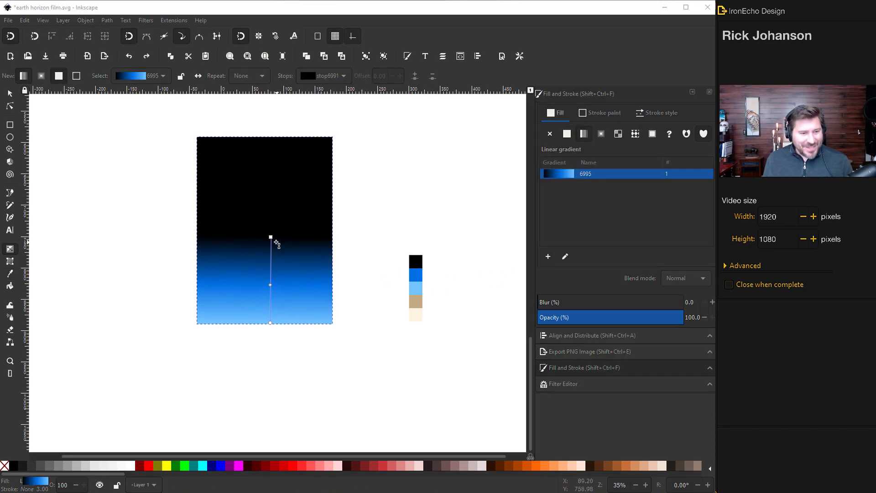
Lower the gradient's black start, raise its light blue end slightly above the bottom edge, and place the middle stop at offset 0.62
{"action": "left_click_drag", "start_coordinate": [271, 237], "coordinate": [270, 262]}
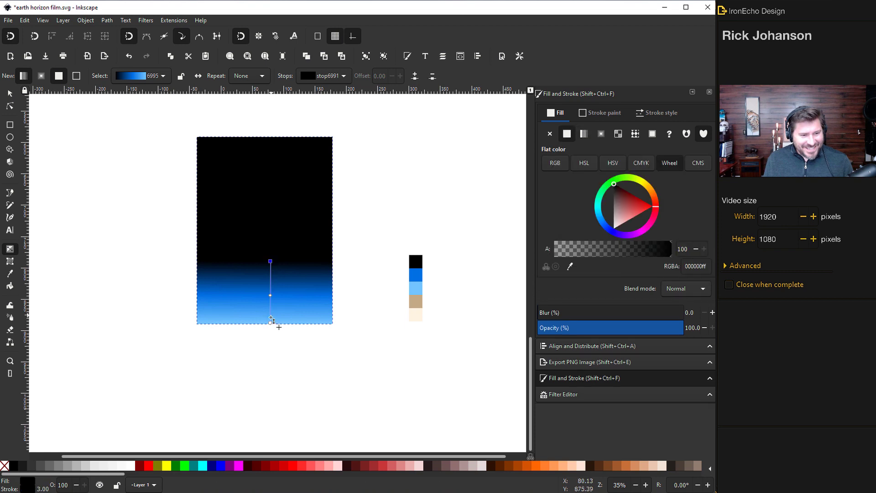
{"action": "left_click_drag", "start_coordinate": [270, 323], "coordinate": [271, 315]}
{"action": "left_click", "coordinate": [271, 316]}
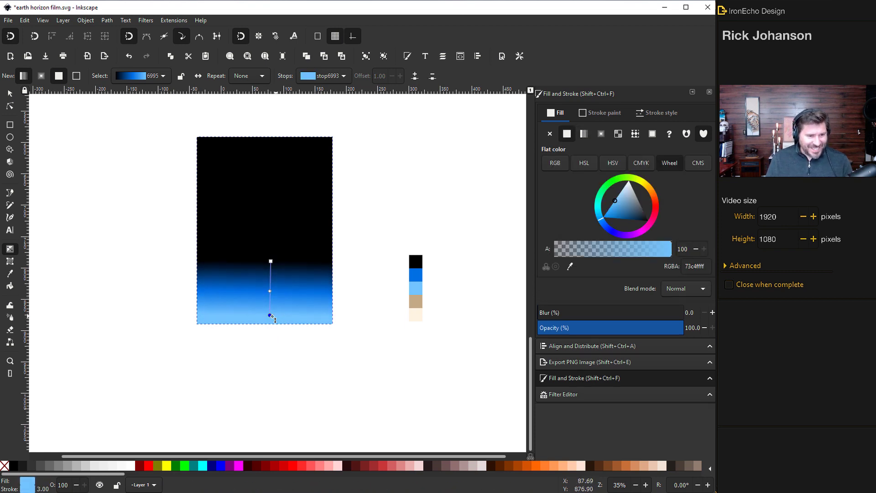
{"action": "left_click_drag", "start_coordinate": [269, 291], "coordinate": [271, 314]}
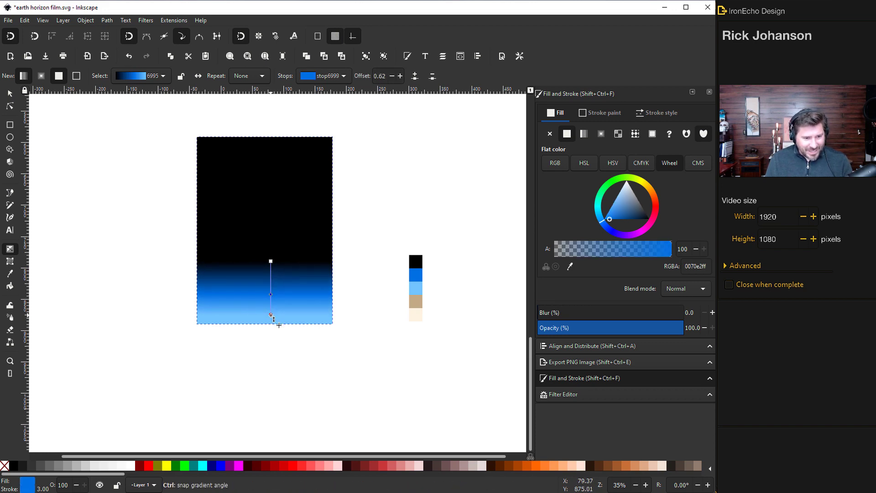
{"action": "left_click", "coordinate": [271, 315]}
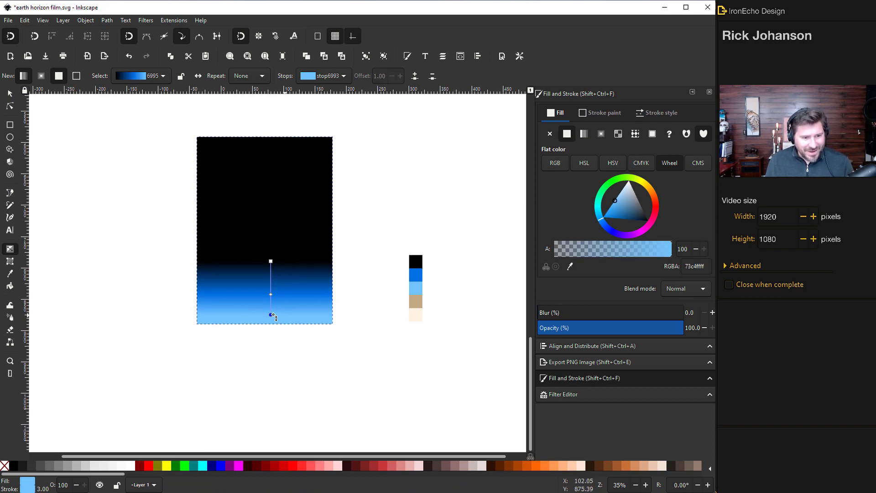
{"action": "left_click", "coordinate": [351, 291]}
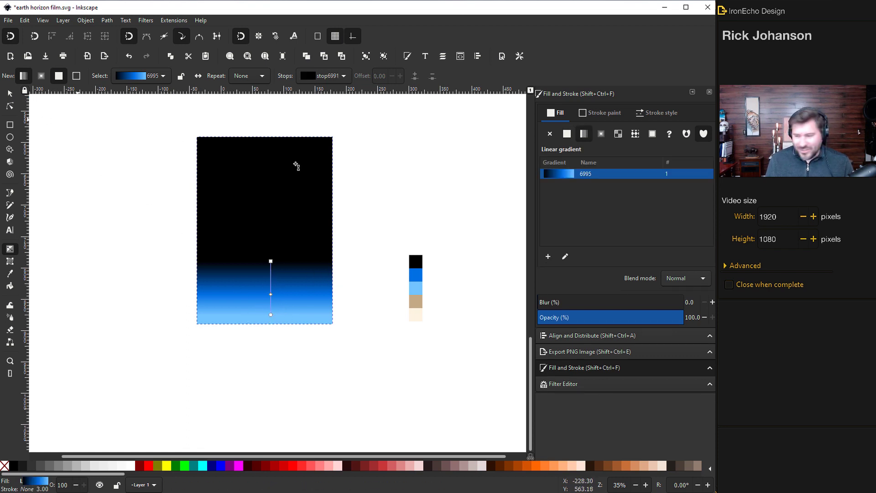
{"action": "left_click", "coordinate": [565, 256]}
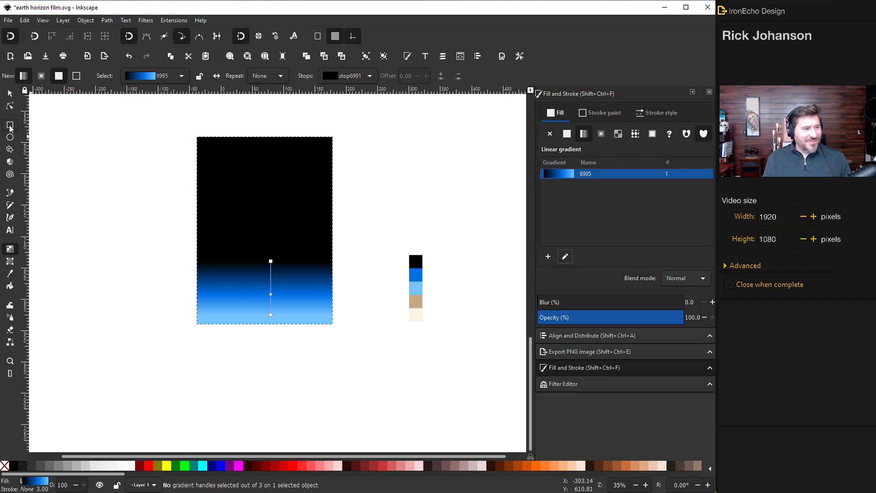
Draw a wide rectangle about 534 by 138 mm beneath the gradient rectangle and fill it with the tan swatch color
{"action": "left_click", "coordinate": [10, 126]}
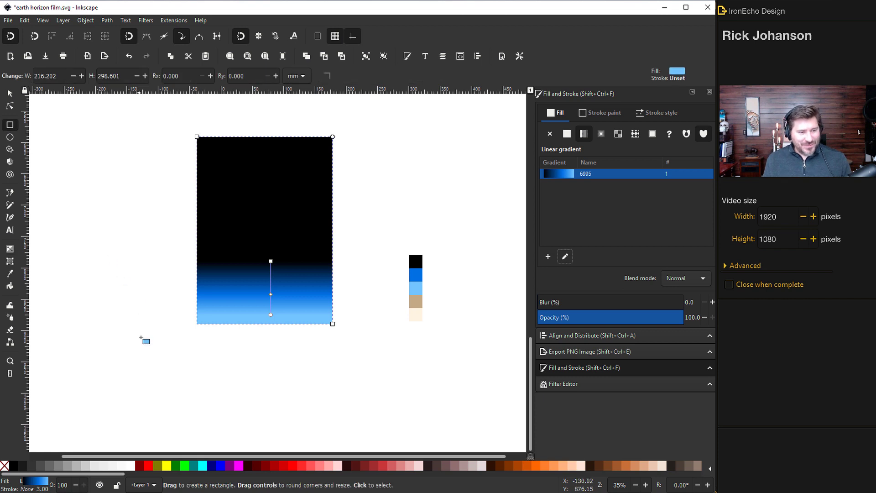
{"action": "left_click_drag", "start_coordinate": [93, 336], "coordinate": [428, 425]}
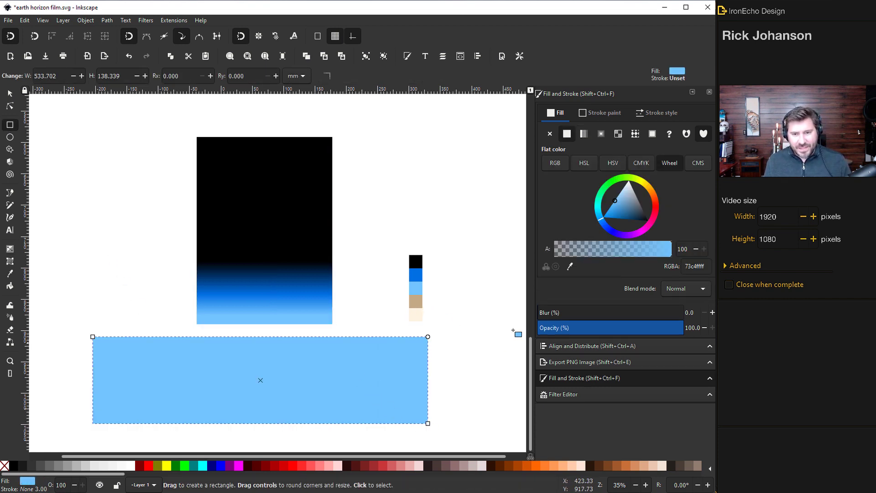
{"action": "left_click", "coordinate": [570, 266]}
{"action": "left_click", "coordinate": [419, 305]}
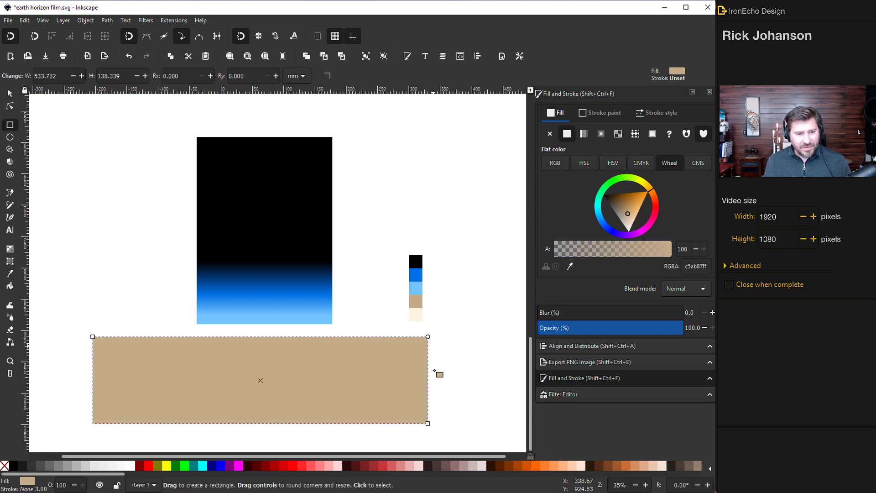
Apply a linear gradient to the tan rectangle, with its start near the right edge and its end near the left edge
{"action": "left_click", "coordinate": [583, 133]}
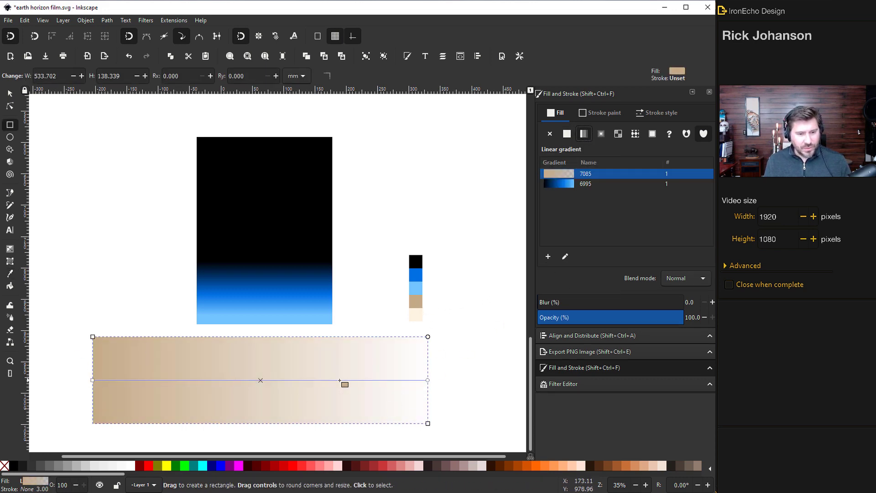
{"action": "left_click_drag", "start_coordinate": [93, 381], "coordinate": [227, 341]}
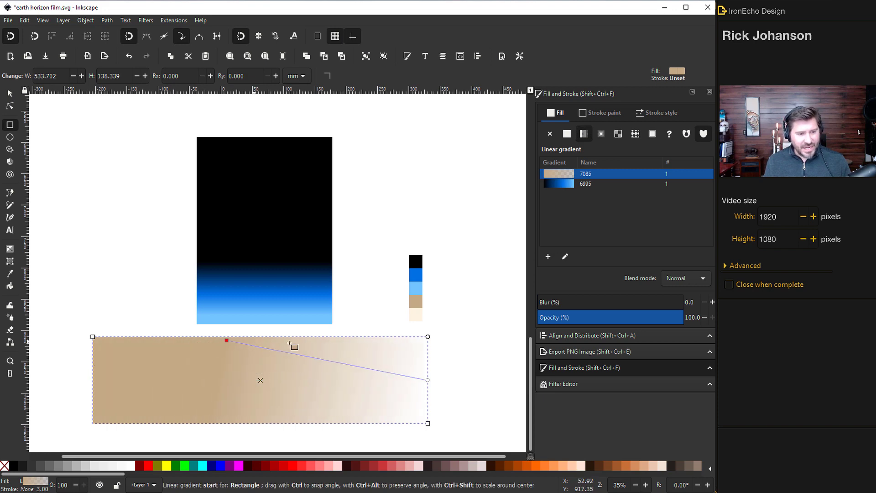
{"action": "left_click_drag", "start_coordinate": [289, 343], "coordinate": [388, 350]}
{"action": "left_click_drag", "start_coordinate": [428, 380], "coordinate": [98, 375]}
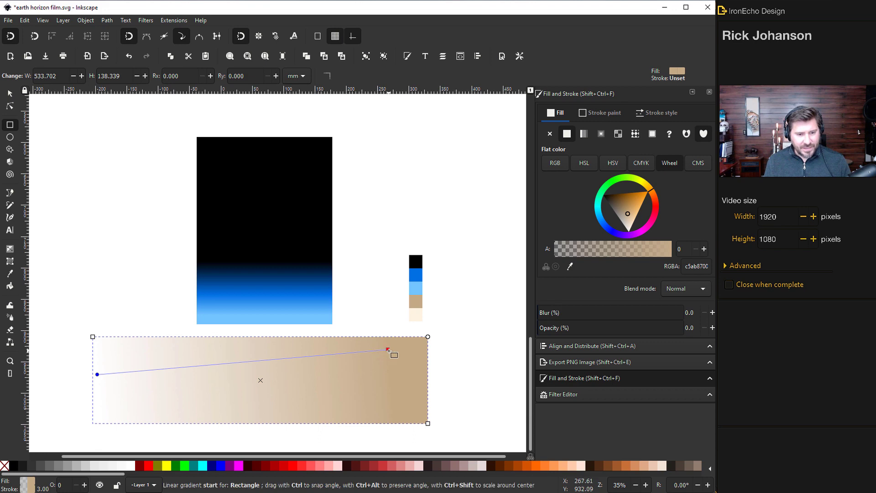
{"action": "left_click_drag", "start_coordinate": [388, 351], "coordinate": [419, 371]}
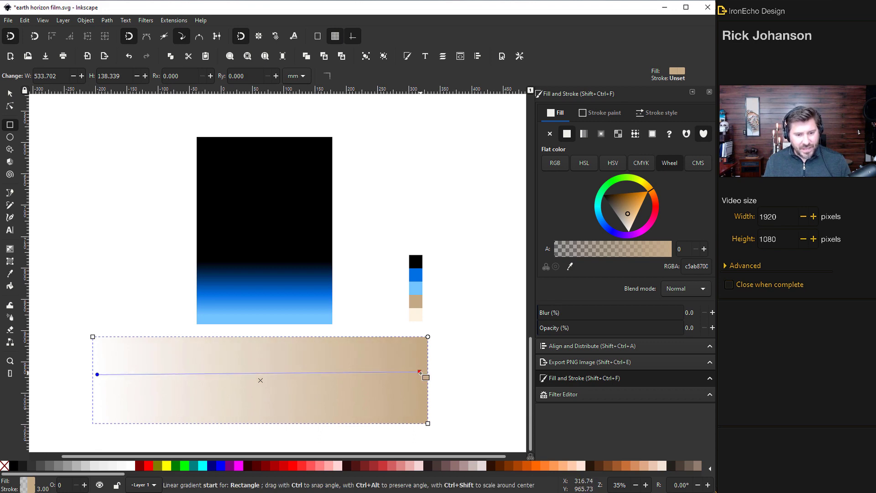
Make the gradient's transparent end stop fully opaque and color it with the cream swatch
{"action": "left_click", "coordinate": [97, 374]}
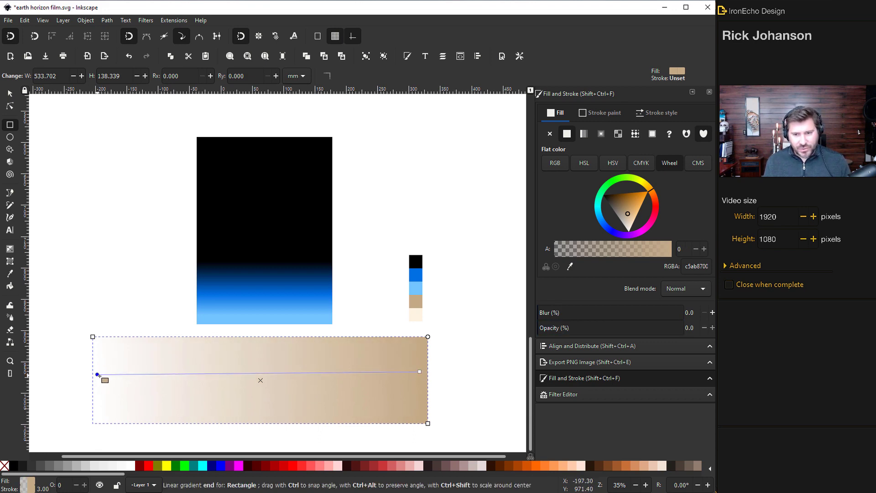
{"action": "left_click_drag", "start_coordinate": [561, 253], "coordinate": [680, 256]}
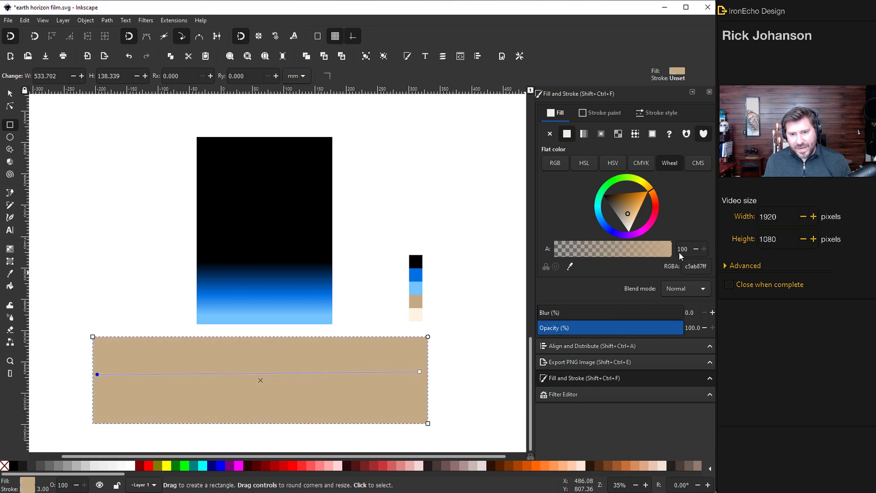
{"action": "left_click", "coordinate": [570, 268]}
{"action": "left_click", "coordinate": [416, 314]}
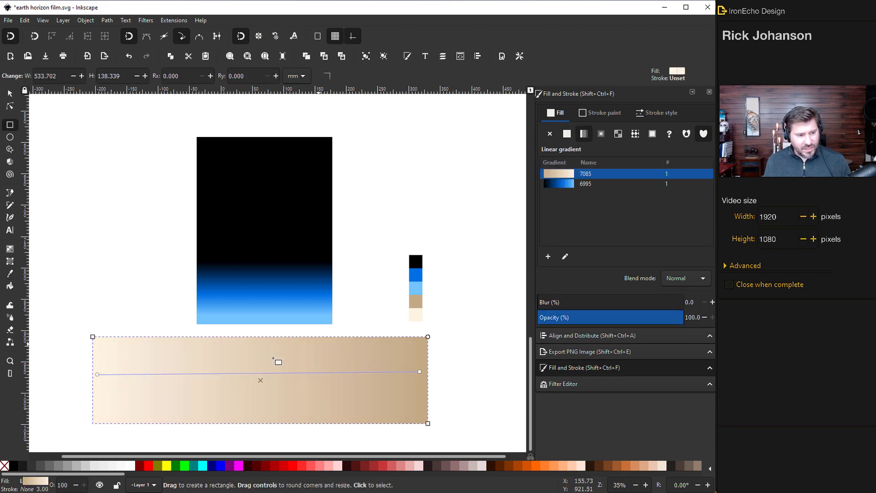
Move the tan gradient rectangle up so its top edge slightly overlaps the bottom of the sky rectangle, and deselect it
{"action": "left_click", "coordinate": [10, 94]}
{"action": "left_click_drag", "start_coordinate": [246, 373], "coordinate": [256, 370]}
{"action": "key", "text": "Escape"}
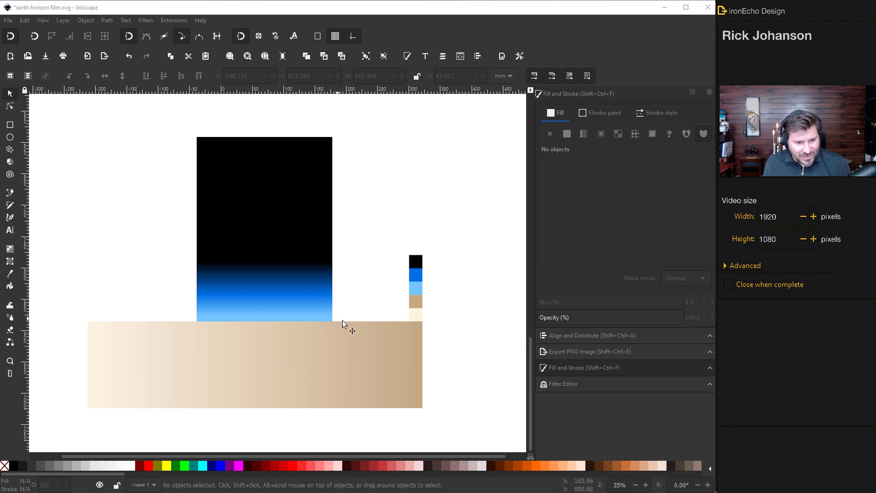
Draw a closed, flat white cloud shape about 313 by 37 mm across the horizon with the Pen tool
{"action": "left_click", "coordinate": [10, 192]}
{"action": "left_click", "coordinate": [170, 334]}
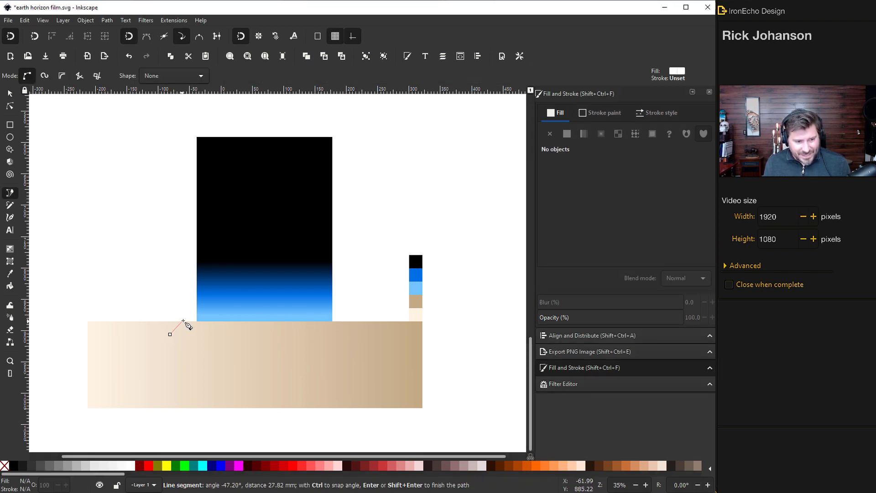
{"action": "left_click", "coordinate": [183, 321]}
{"action": "left_click", "coordinate": [212, 316]}
{"action": "left_click", "coordinate": [249, 316]}
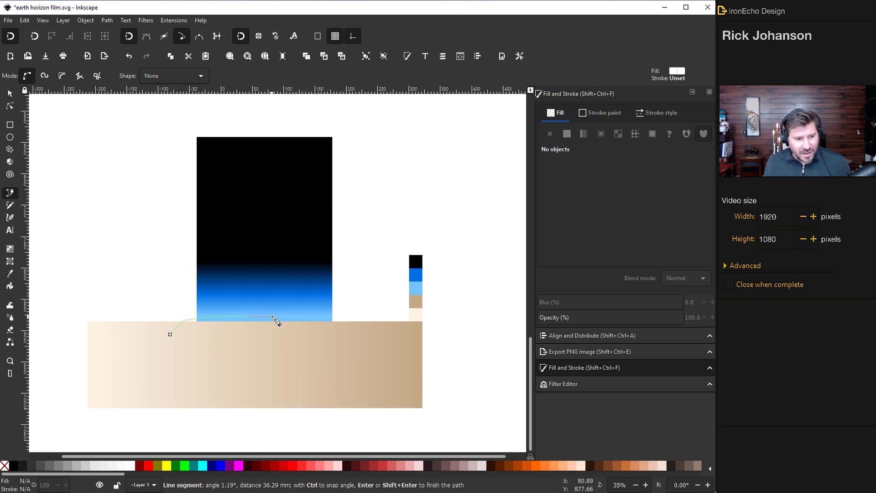
{"action": "left_click", "coordinate": [333, 322]}
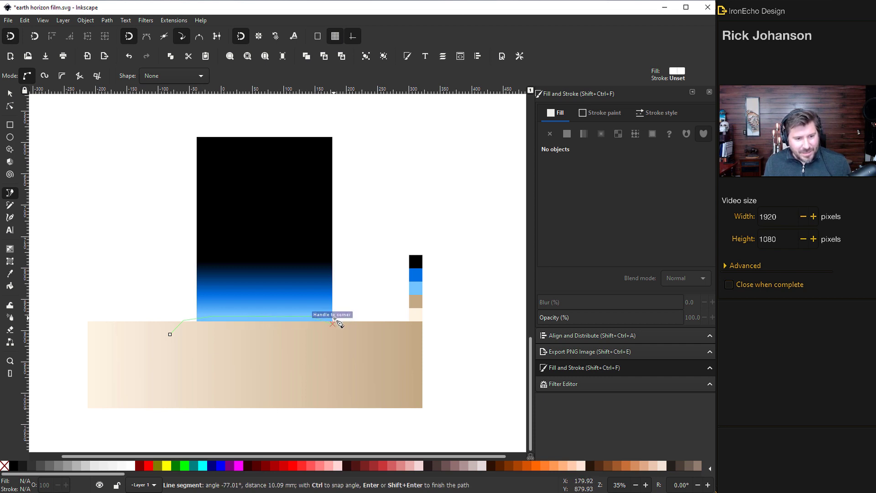
{"action": "left_click", "coordinate": [366, 337]}
{"action": "left_click_drag", "start_coordinate": [266, 340], "coordinate": [256, 339]}
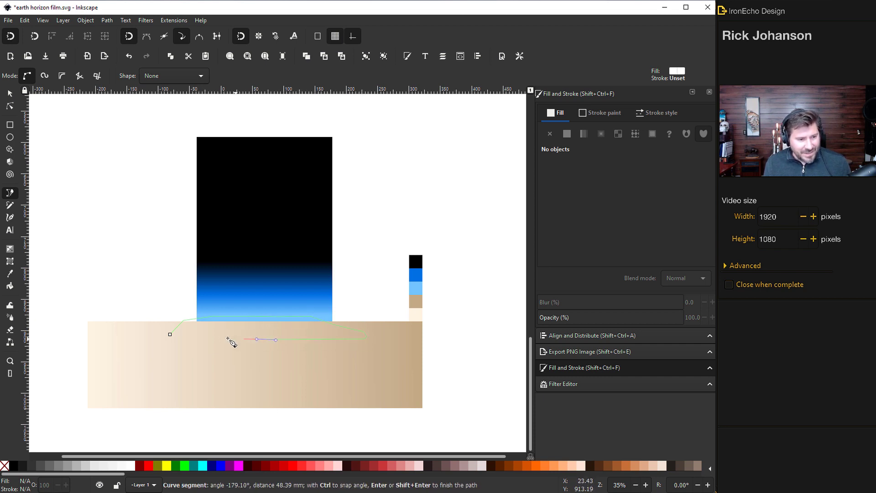
{"action": "left_click", "coordinate": [171, 336]}
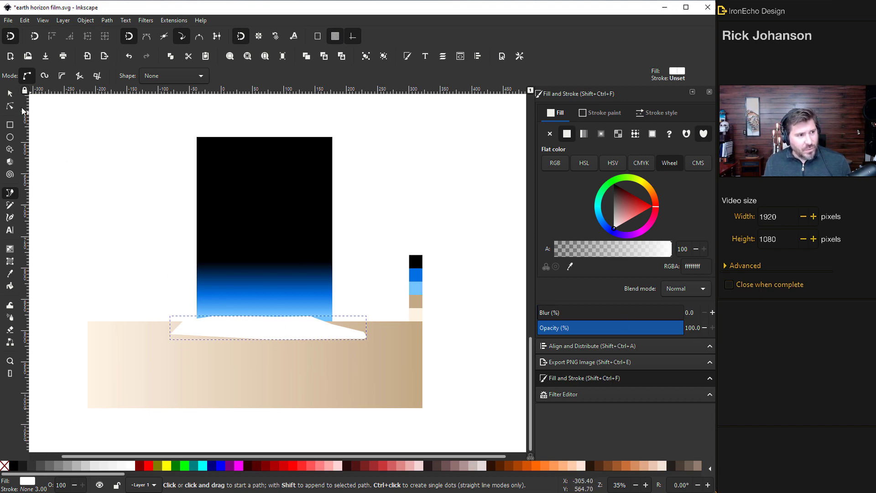
Select the white shape and lower it behind the tan rectangle
{"action": "left_click", "coordinate": [11, 94]}
{"action": "left_click_drag", "start_coordinate": [255, 336], "coordinate": [255, 330]}
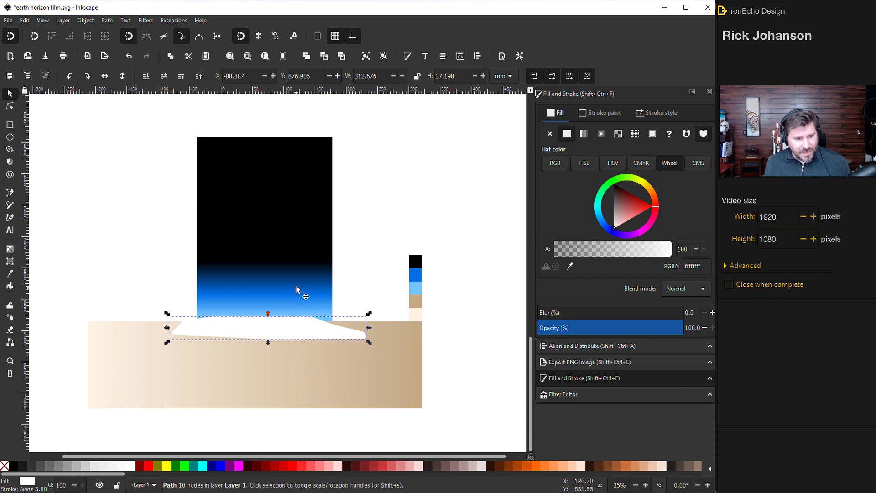
{"action": "left_click_drag", "start_coordinate": [298, 332], "coordinate": [303, 327]}
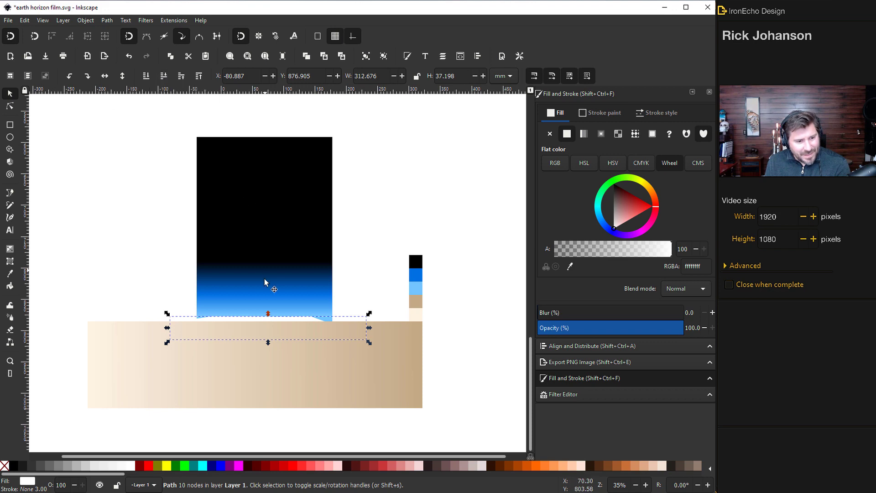
Shift the white shape right and nudge it to about X -61, Y 877 mm so it peeks above the horizon
{"action": "left_click_drag", "start_coordinate": [245, 317], "coordinate": [261, 319]}
{"action": "key", "text": "Up"}
{"action": "key", "text": "Up"}
{"action": "key", "text": "Up"}
{"action": "key", "text": "Up"}
{"action": "key", "text": "Up"}
{"action": "key", "text": "Up"}
{"action": "key", "text": "Up"}
{"action": "key", "text": "Up"}
{"action": "key", "text": "Up"}
{"action": "key", "text": "Up"}
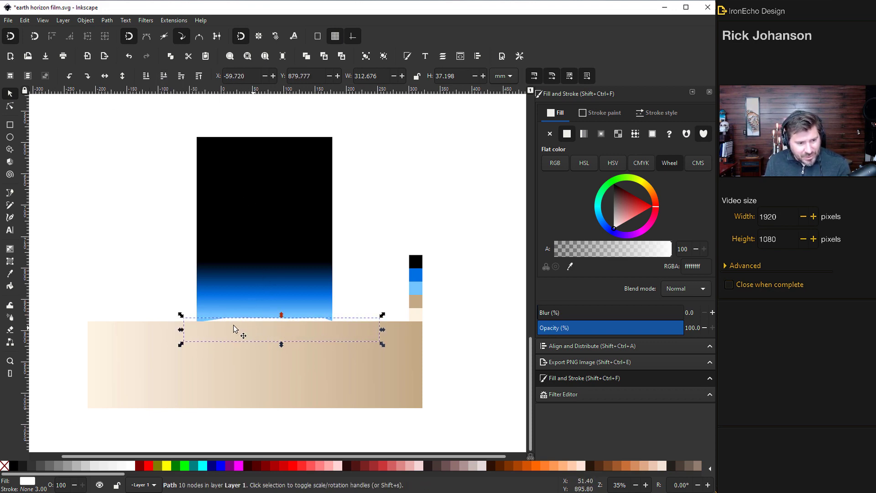
{"action": "key", "text": "Left"}
{"action": "key", "text": "Left"}
{"action": "key", "text": "Left"}
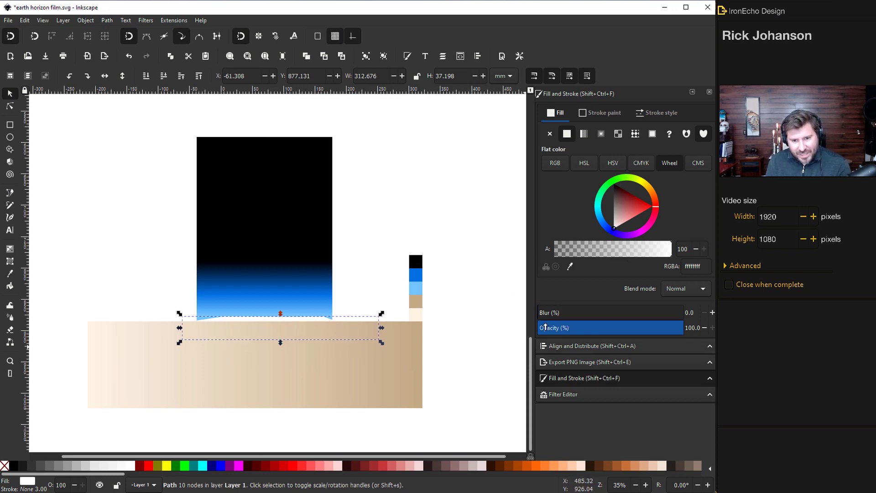
Blur the white shape by 24.2%, widen it to about 395 mm, and adjust its opacity
{"action": "left_click_drag", "start_coordinate": [544, 319], "coordinate": [573, 320]}
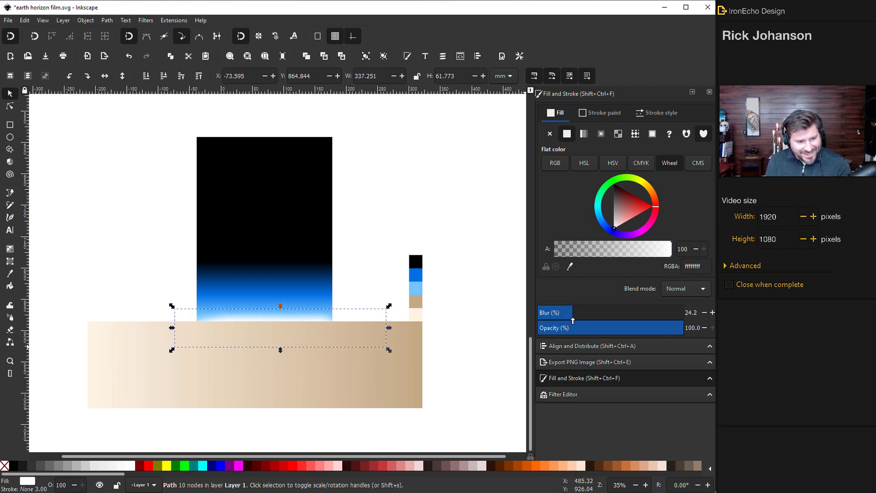
{"action": "left_click_drag", "start_coordinate": [173, 328], "coordinate": [152, 327]}
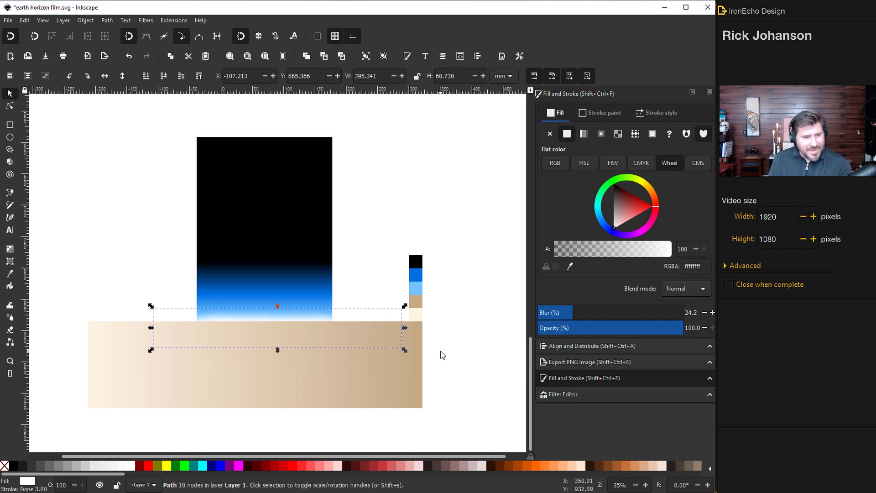
{"action": "mouse_move", "coordinate": [665, 334]}
{"action": "left_mouse_down"}
{"action": "mouse_move", "coordinate": [657, 333]}
{"action": "mouse_move", "coordinate": [675, 334]}
{"action": "left_mouse_up"}
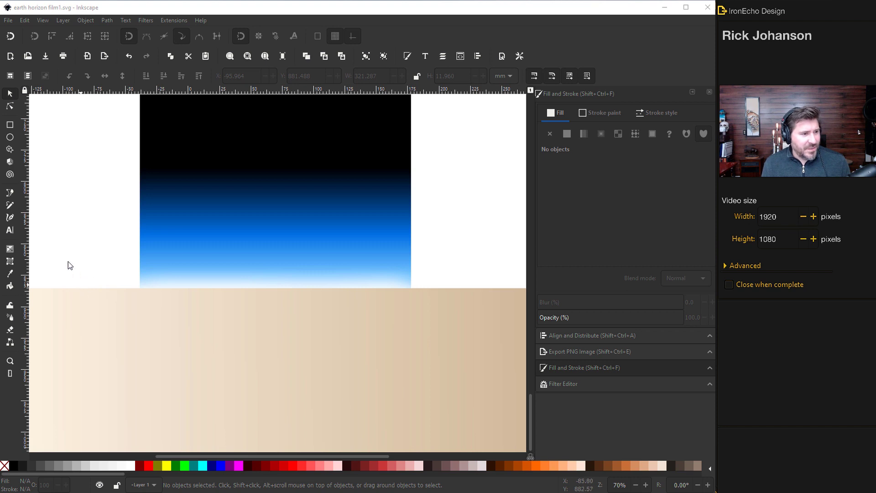
Draw a flat white ellipse about 232 by 14 mm just below the horizon, with 100% opacity and 21% blur
{"action": "left_click", "coordinate": [10, 137]}
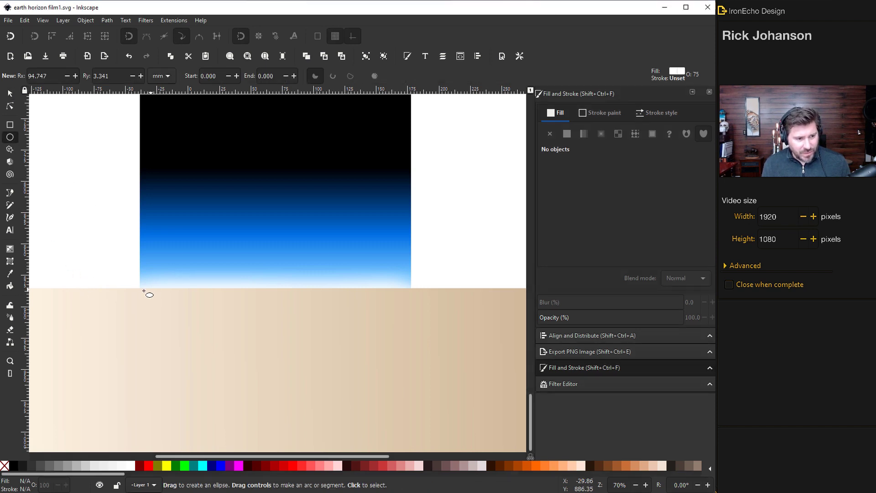
{"action": "left_click_drag", "start_coordinate": [137, 291], "coordinate": [427, 308]}
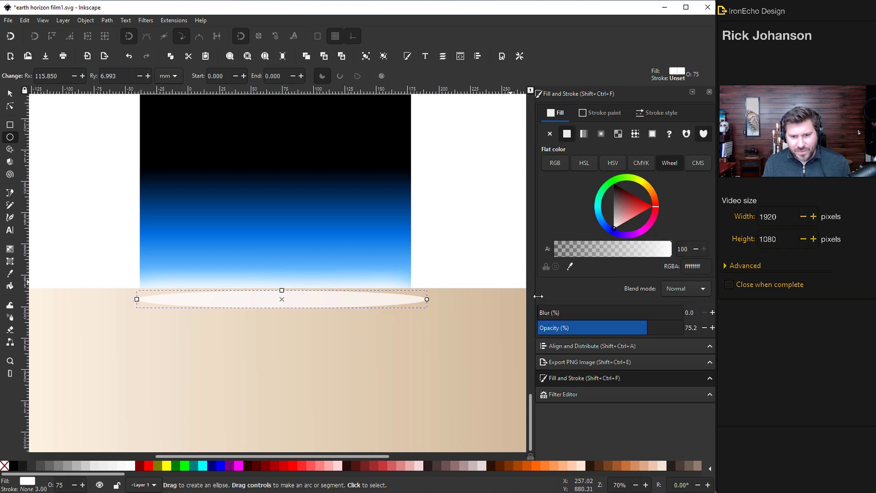
{"action": "left_click_drag", "start_coordinate": [634, 331], "coordinate": [704, 331]}
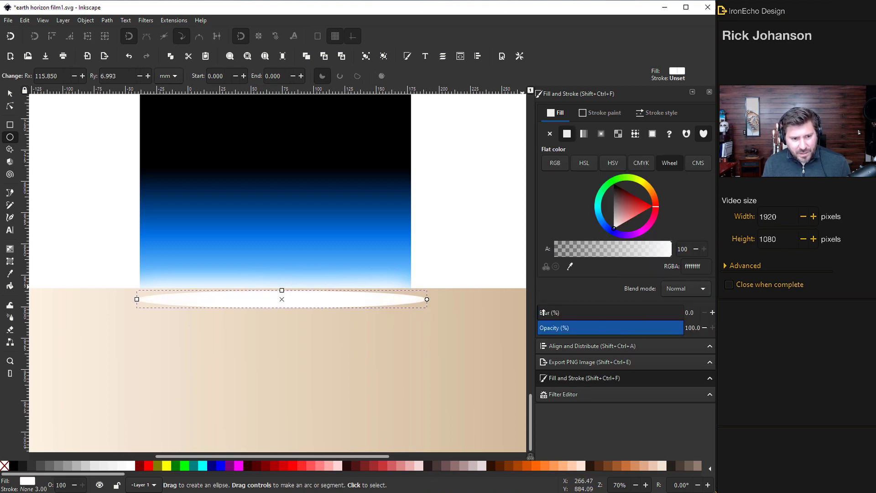
{"action": "left_click_drag", "start_coordinate": [543, 312], "coordinate": [567, 312]}
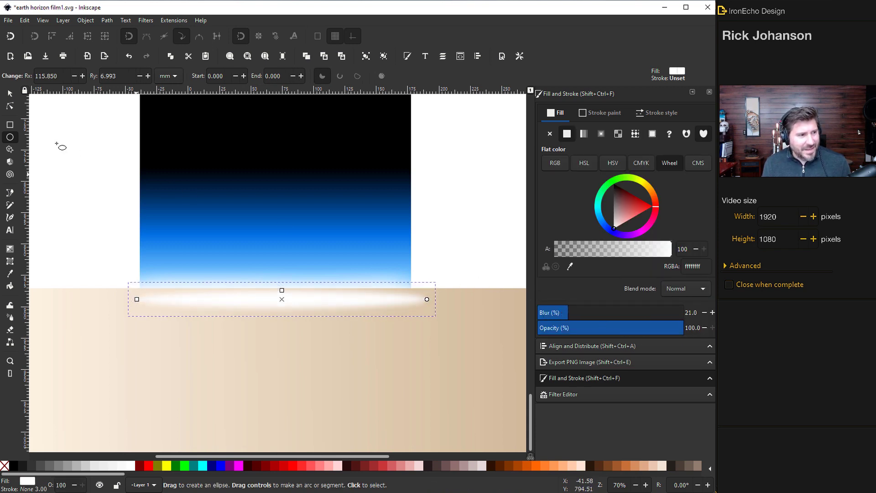
Stretch the blurred ellipse to about 395 mm wide and reposition it along the top edge of the tan rectangle
{"action": "key", "text": "s"}
{"action": "left_click_drag", "start_coordinate": [126, 300], "coordinate": [45, 299]}
{"action": "left_click_drag", "start_coordinate": [207, 302], "coordinate": [248, 301]}
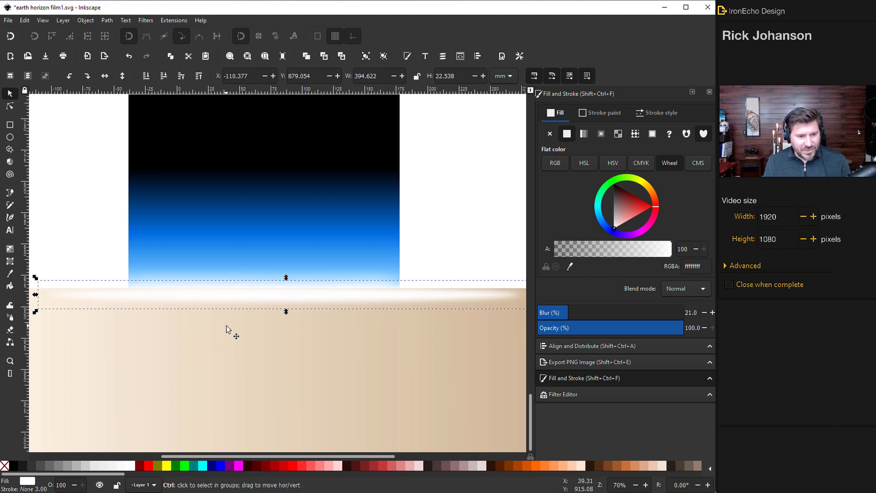
Set up the Calligraphy tool with the Dip pen preset and a tremor of 50
{"action": "scroll", "coordinate": [227, 325], "scroll_direction": "up", "scroll_amount": 2}
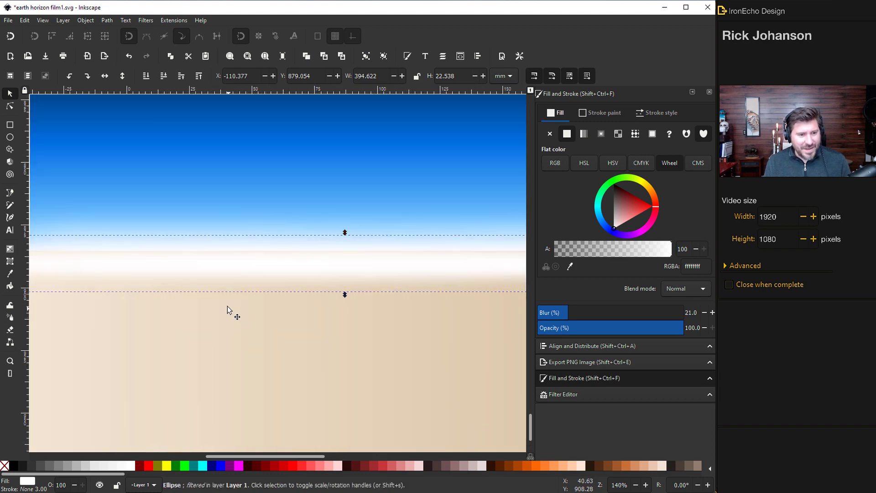
{"action": "left_click", "coordinate": [13, 218]}
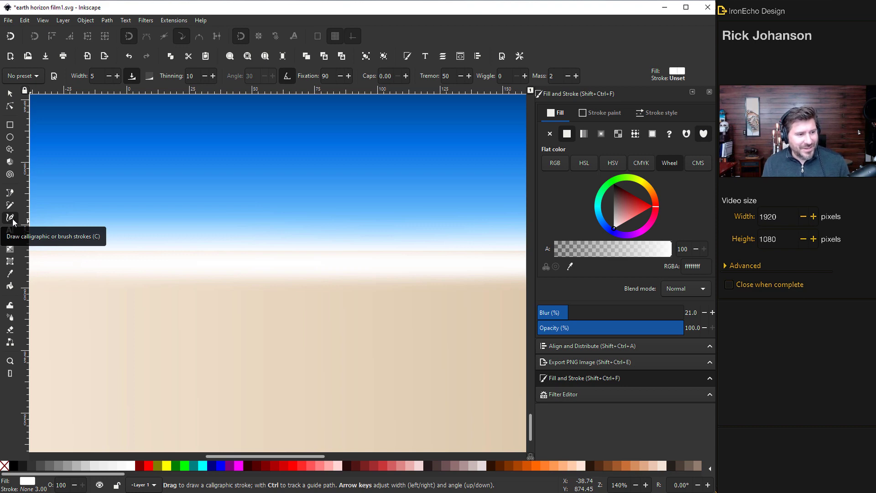
{"action": "left_click", "coordinate": [29, 75]}
{"action": "left_click", "coordinate": [22, 91]}
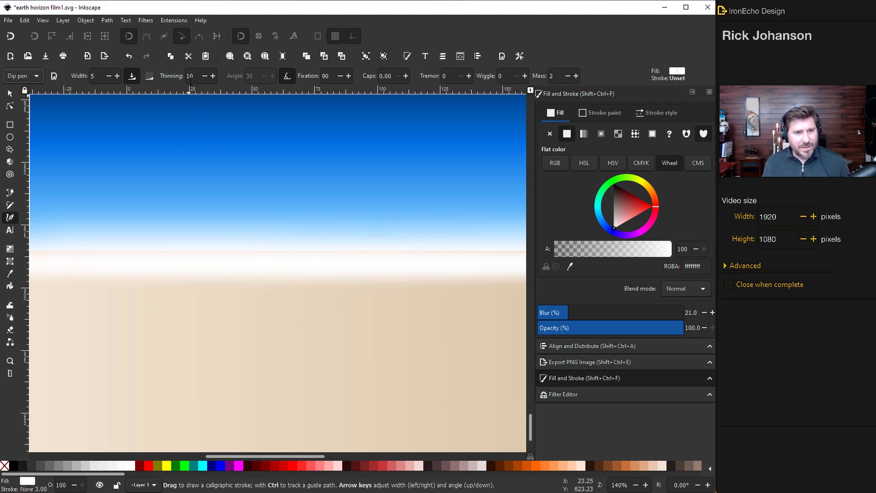
{"action": "left_click", "coordinate": [448, 78]}
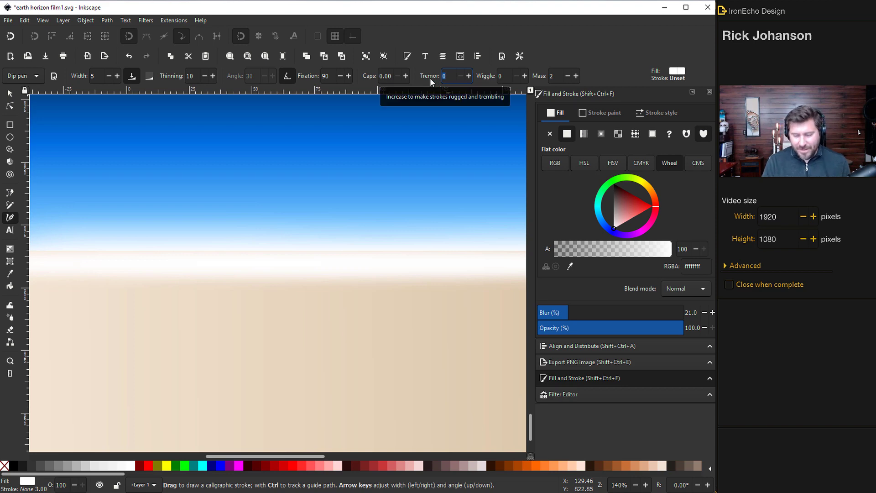
{"action": "type", "text": "50"}
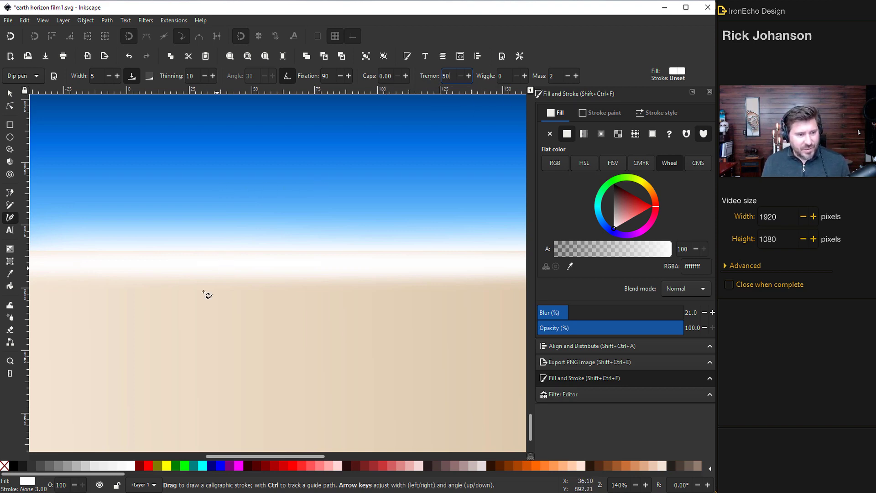
Draw a rugged calligraphic stroke about 134 mm wide below the horizon and recolor it gray (9e9e9e)
{"action": "mouse_move", "coordinate": [184, 350]}
{"action": "left_mouse_down"}
{"action": "mouse_move", "coordinate": [480, 353]}
{"action": "mouse_move", "coordinate": [177, 348]}
{"action": "mouse_move", "coordinate": [367, 352]}
{"action": "left_mouse_up"}
{"action": "left_click_drag", "start_coordinate": [440, 341], "coordinate": [478, 344]}
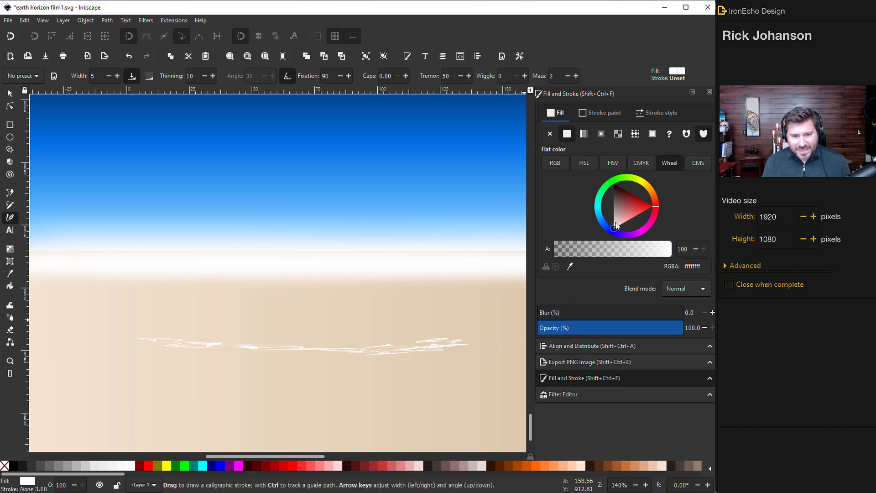
{"action": "left_click_drag", "start_coordinate": [616, 225], "coordinate": [610, 216]}
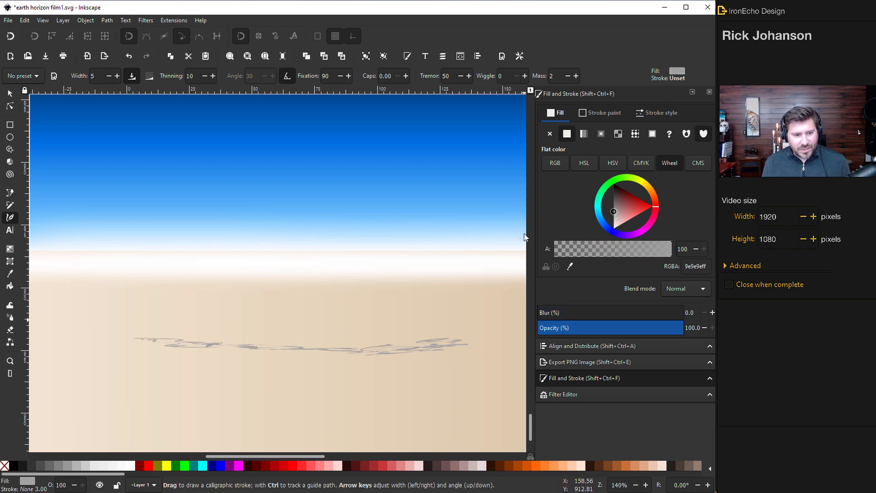
Move the gray stroke onto the lower edge of the white haze and set its blur to 13.2% and opacity to 83.2%
{"action": "left_click", "coordinate": [10, 94]}
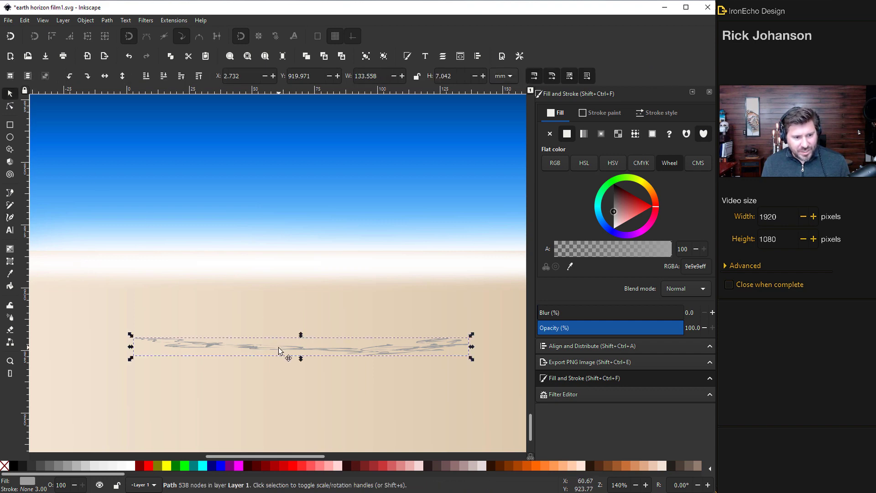
{"action": "left_click_drag", "start_coordinate": [282, 341], "coordinate": [314, 276]}
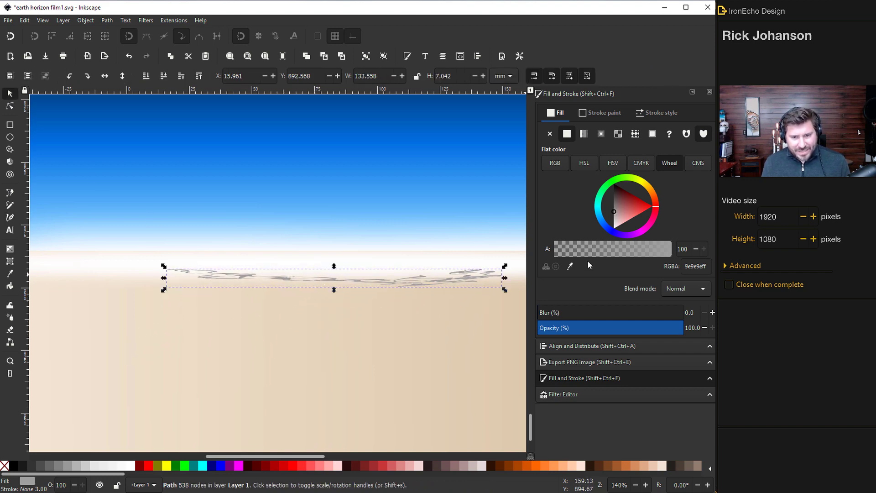
{"action": "left_click_drag", "start_coordinate": [542, 319], "coordinate": [557, 317]}
{"action": "left_click", "coordinate": [658, 335]}
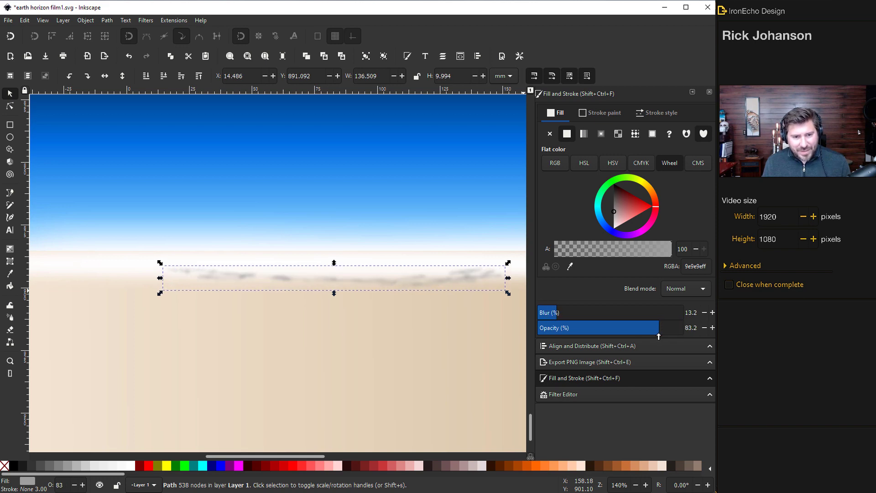
Duplicate the gray stroke at 79.7% opacity and make the copy white (ffffff) with 10% blur and 100% opacity
{"action": "key", "text": "ctrl"}
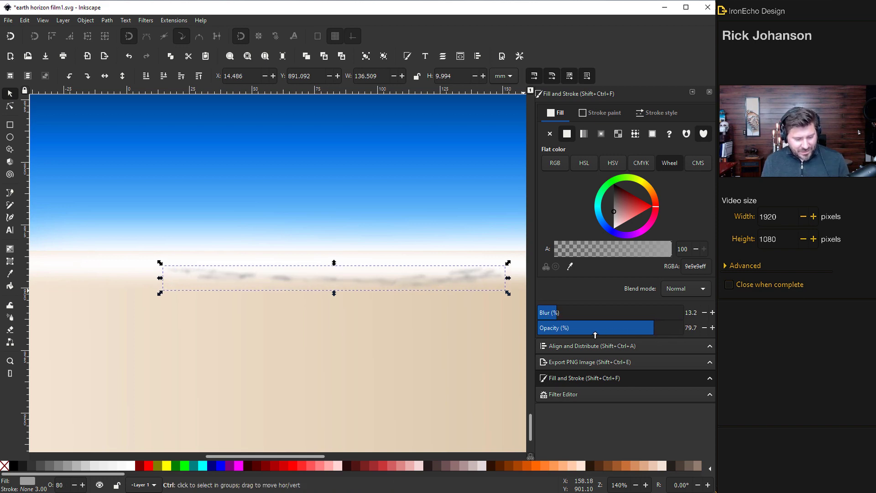
{"action": "left_click_drag", "start_coordinate": [665, 329], "coordinate": [672, 329]}
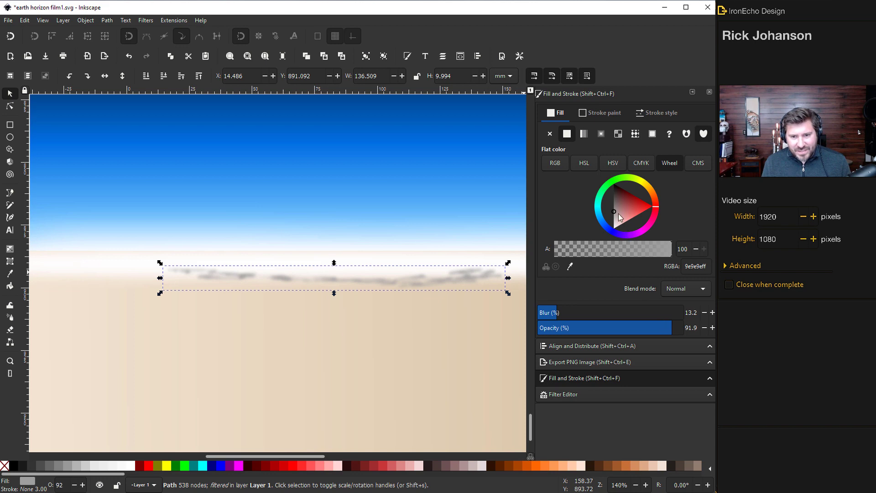
{"action": "left_click", "coordinate": [614, 225]}
{"action": "left_click_drag", "start_coordinate": [614, 229], "coordinate": [612, 246]}
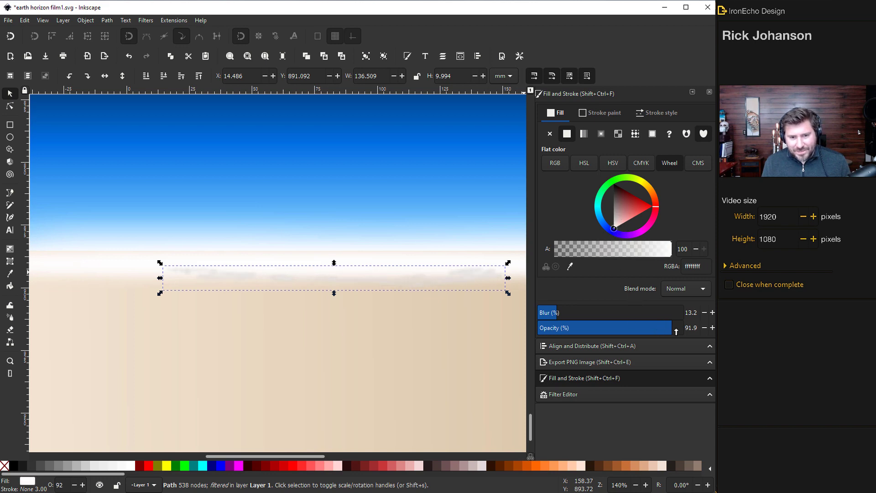
{"action": "left_click_drag", "start_coordinate": [676, 330], "coordinate": [685, 330]}
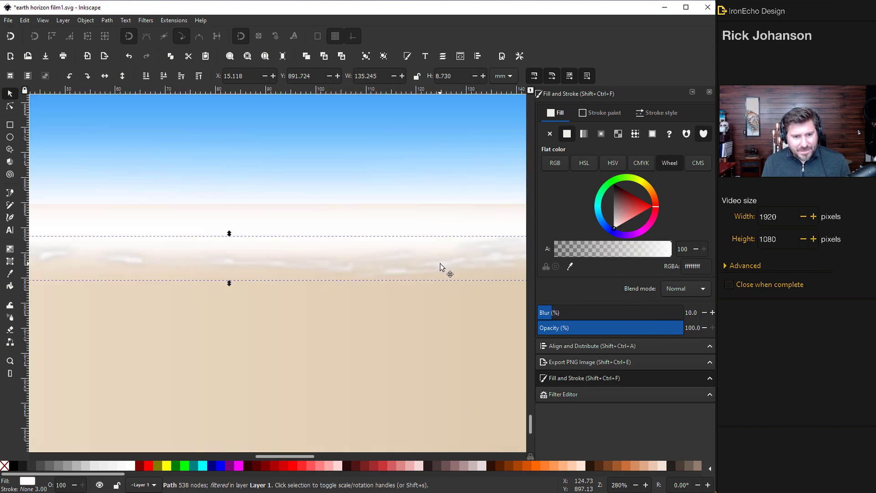
Shift the white stroke slightly up and across from the gray one so the gray shows beneath it as a shadow
{"action": "left_click_drag", "start_coordinate": [439, 264], "coordinate": [445, 260]}
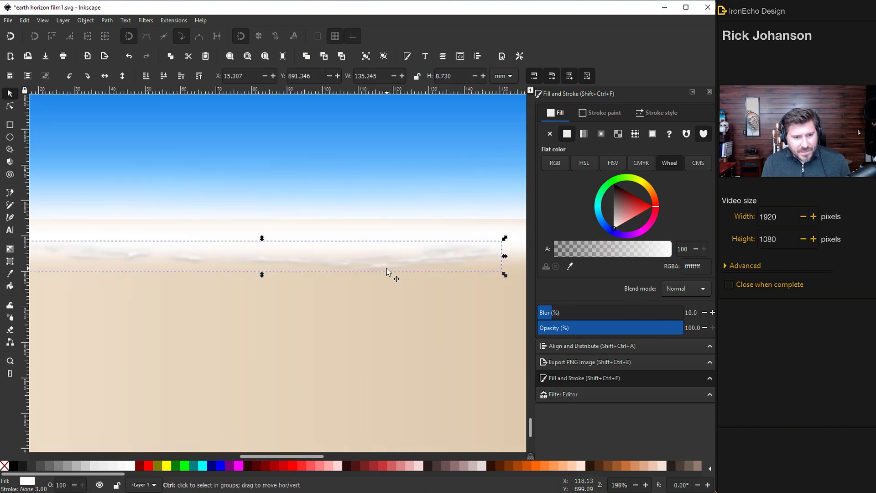
{"action": "scroll", "coordinate": [387, 269], "scroll_direction": "down", "scroll_amount": 1}
{"action": "left_click", "coordinate": [385, 278]}
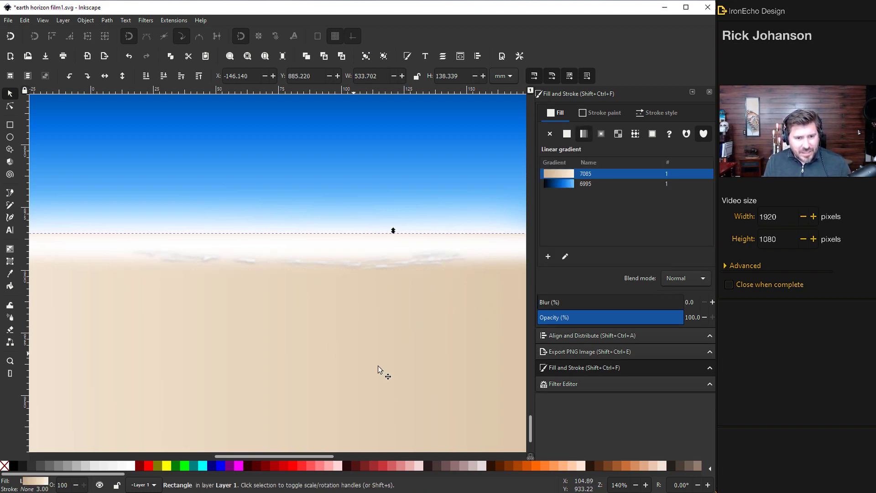
Select just the white and gray cloud strokes without the sky rectangle and group them
{"action": "left_click", "coordinate": [377, 120]}
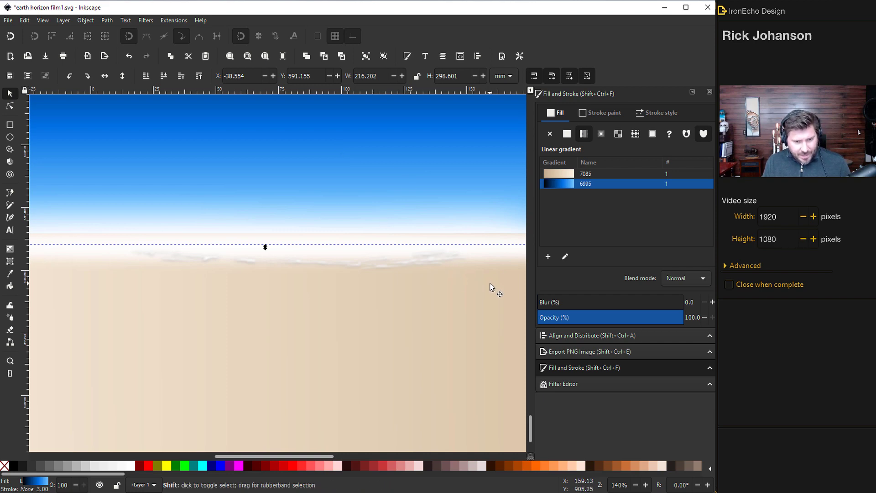
{"action": "mouse_move", "coordinate": [501, 284]}
{"action": "left_mouse_down"}
{"action": "mouse_move", "coordinate": [439, 260]}
{"action": "mouse_move", "coordinate": [116, 236]}
{"action": "left_mouse_up"}
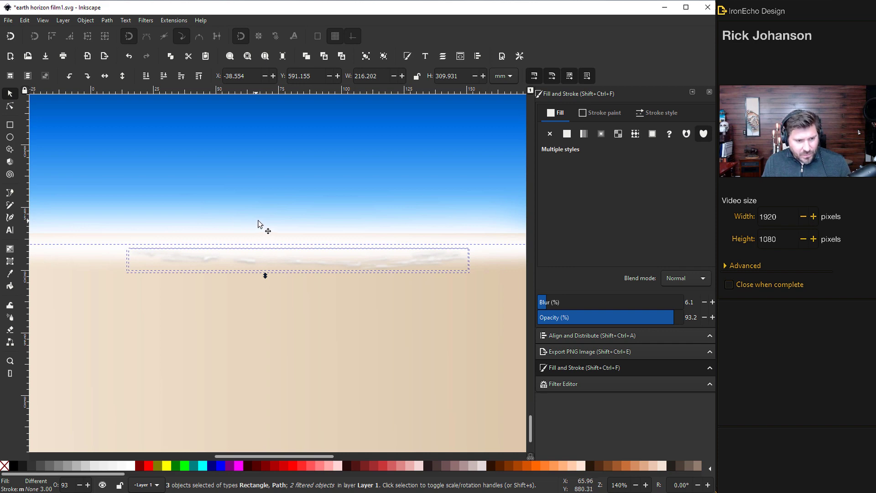
{"action": "key", "text": "ctrl"}
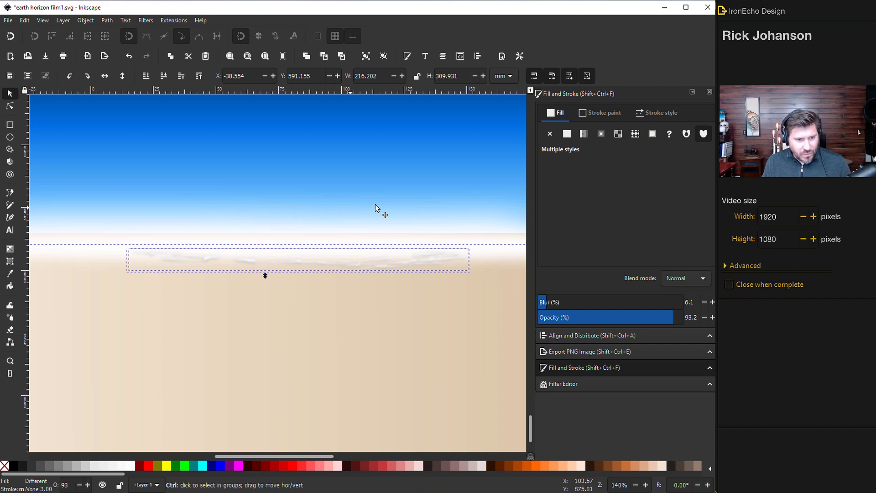
{"action": "left_click", "coordinate": [449, 170], "text": "shift"}
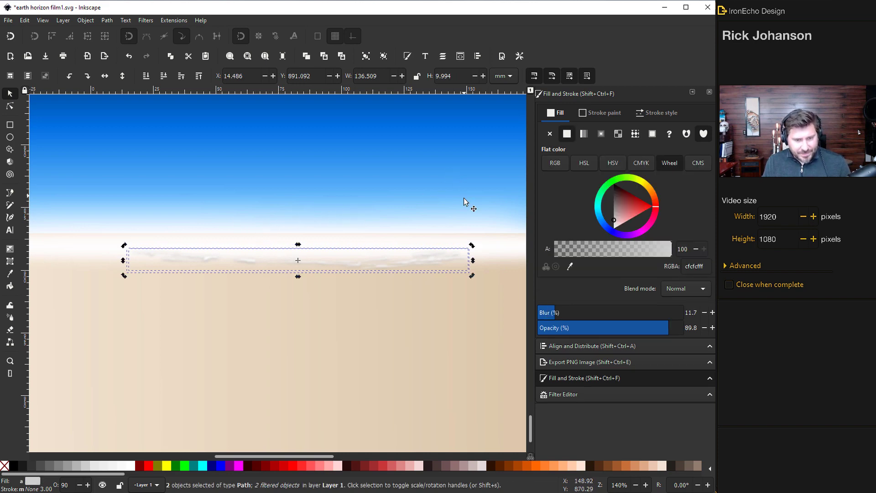
{"action": "key", "text": "ctrl+d"}
{"action": "key", "text": "ctrl+g"}
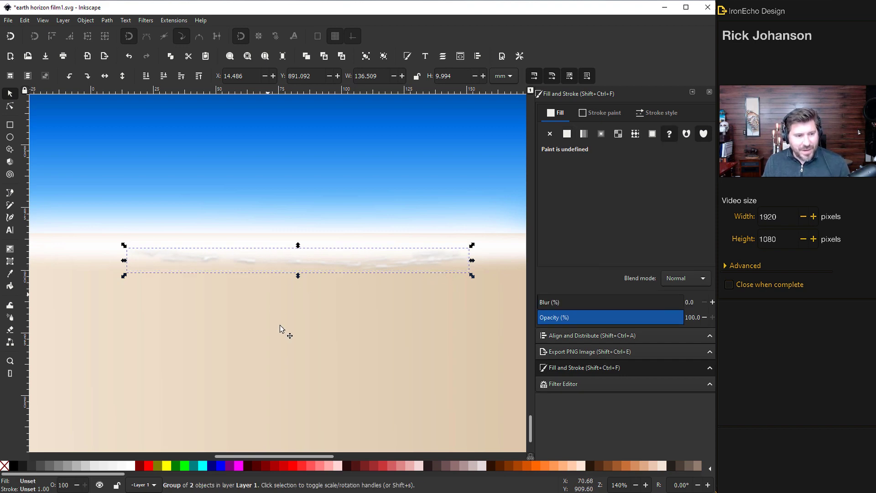
Enlarge the cloud group to about 257 mm wide and reposition it along the horizon over the lower haze
{"action": "scroll", "coordinate": [297, 394], "scroll_direction": "down", "scroll_amount": 2}
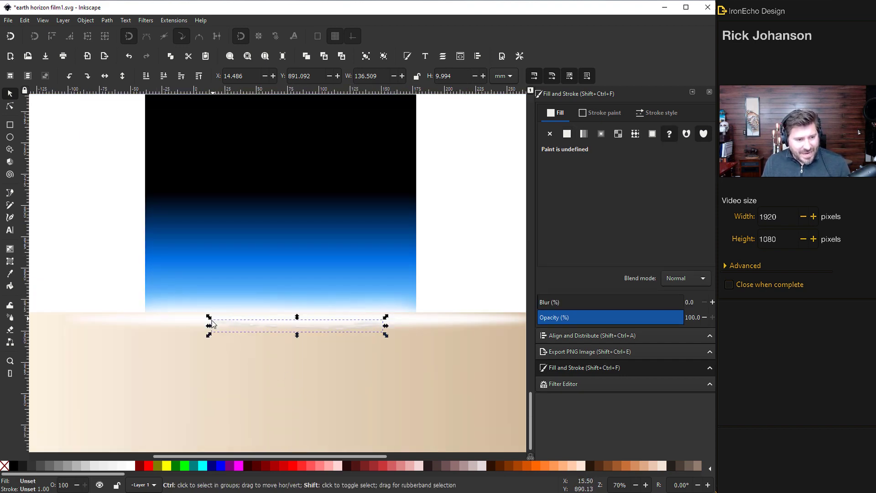
{"action": "left_click_drag", "start_coordinate": [209, 316], "coordinate": [133, 306]}
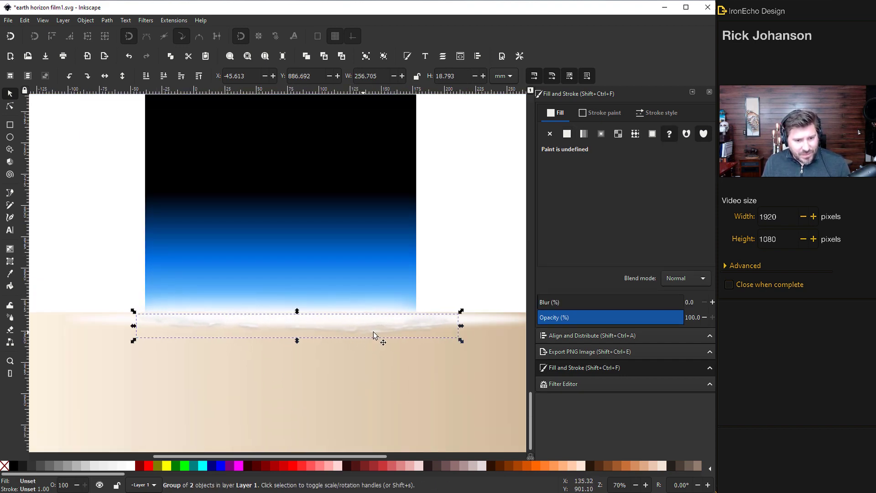
{"action": "left_click_drag", "start_coordinate": [375, 331], "coordinate": [339, 330]}
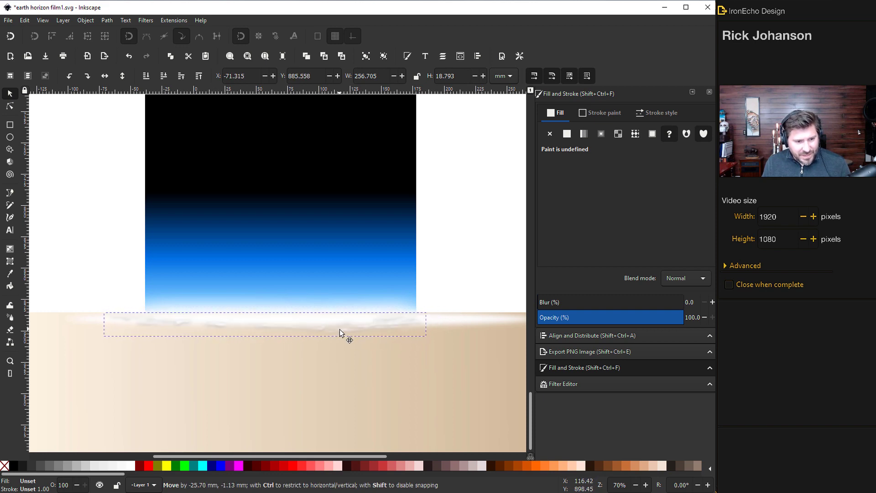
{"action": "left_click", "coordinate": [341, 331]}
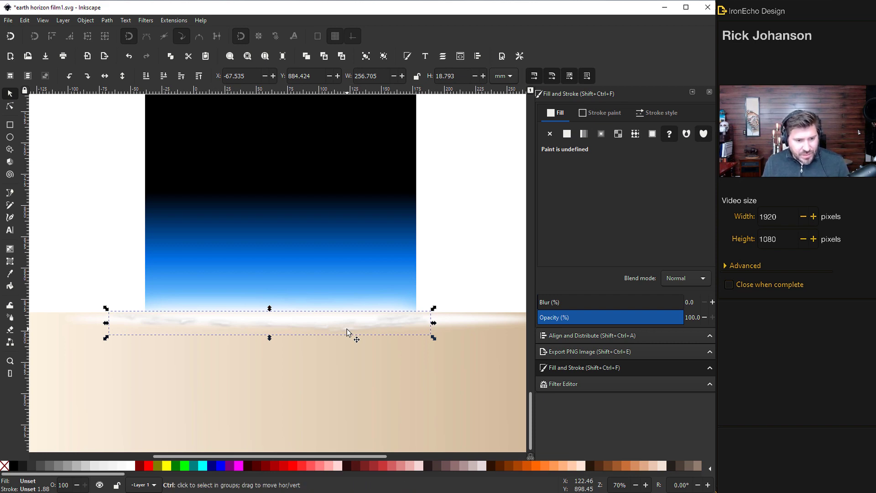
Place a horizontally flipped copy of the cloud group along the horizon, flattened to about 258 by 14 mm, at 60.3% opacity
{"action": "left_click_drag", "start_coordinate": [346, 329], "coordinate": [368, 370]}
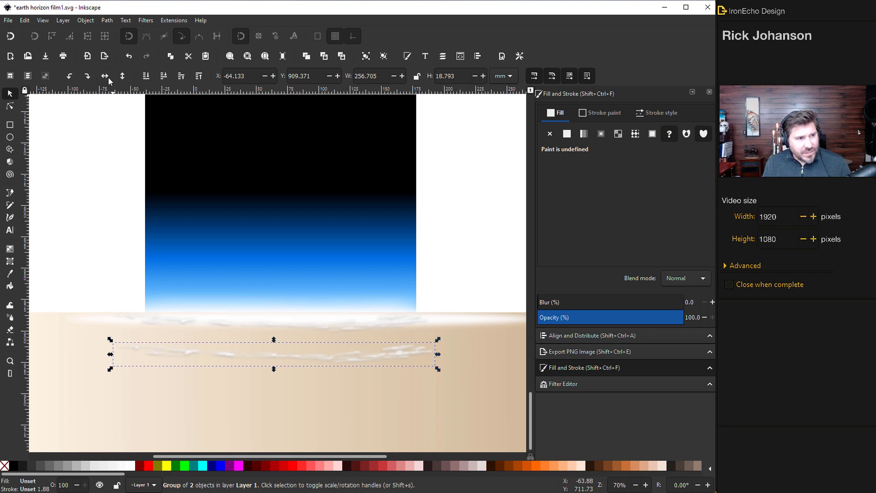
{"action": "left_click_drag", "start_coordinate": [274, 369], "coordinate": [265, 356]}
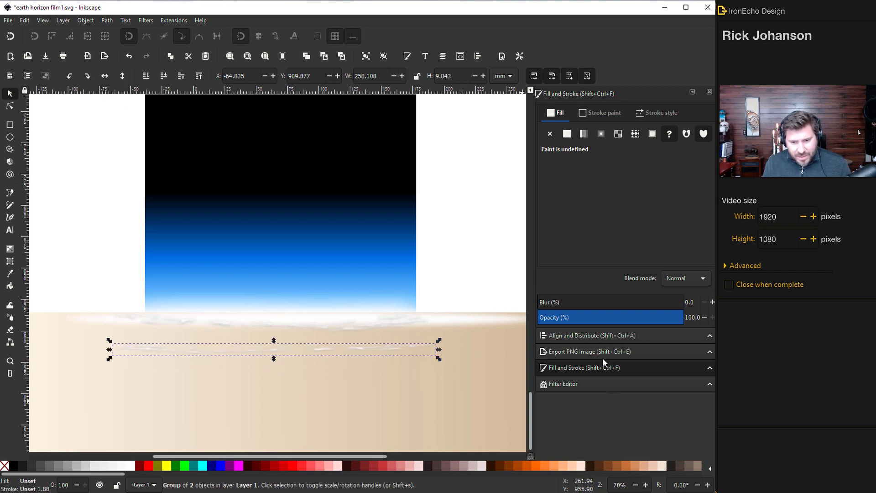
{"action": "left_click", "coordinate": [627, 324]}
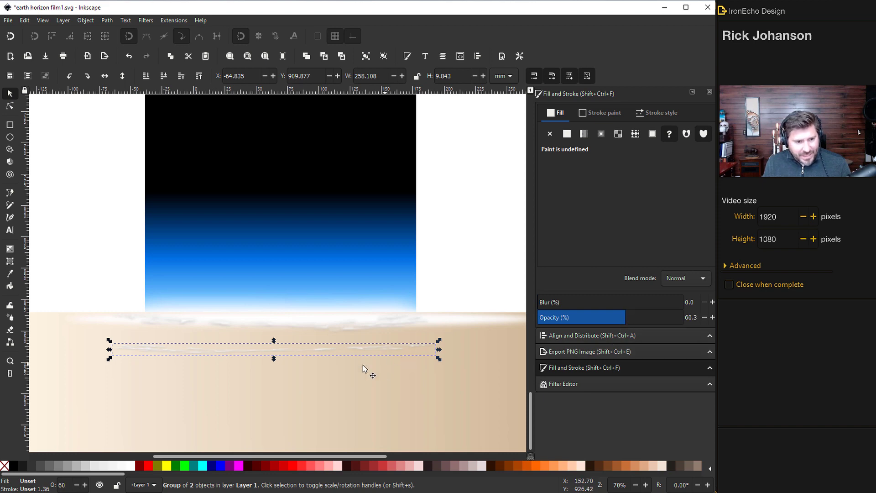
{"action": "left_click_drag", "start_coordinate": [323, 352], "coordinate": [323, 313]}
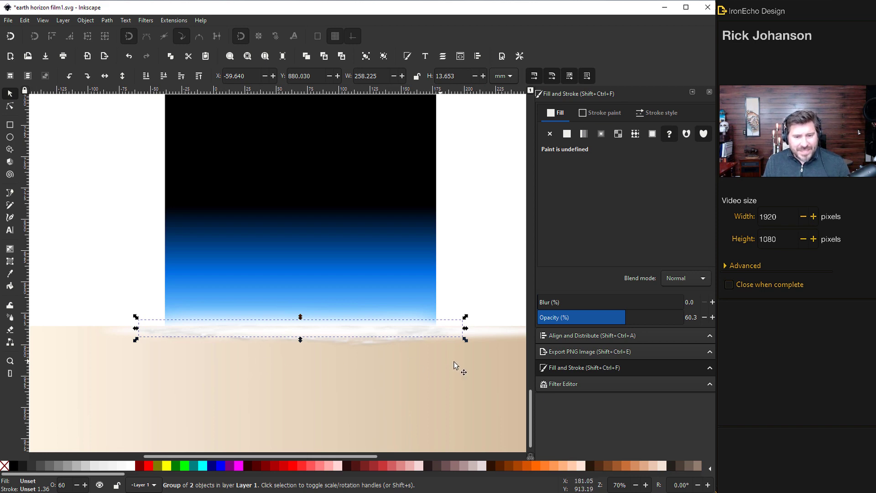
Select the blurred white haze ellipse and nudge it left and slightly up along the horizon
{"action": "left_click", "coordinate": [497, 332]}
{"action": "key", "text": "Left"}
{"action": "key", "text": "Left"}
{"action": "key", "text": "Left"}
{"action": "key", "text": "Left"}
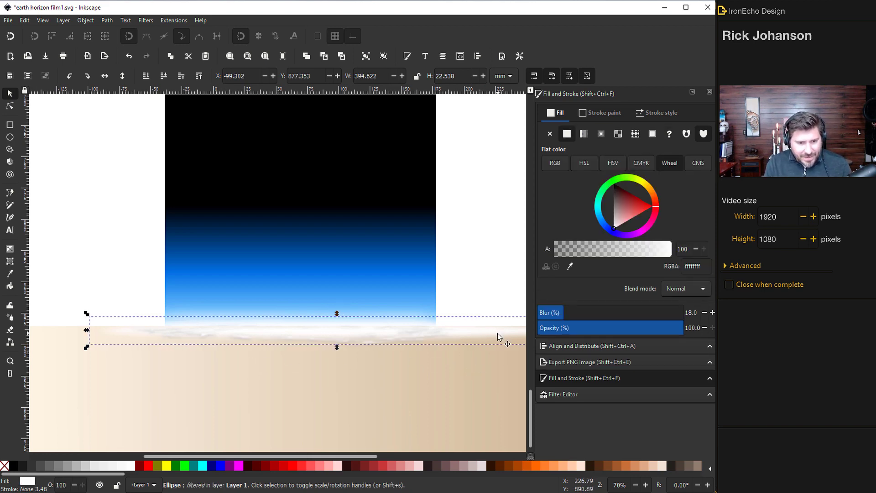
{"action": "key", "text": "Up"}
{"action": "key", "text": "Up"}
{"action": "key", "text": "Up"}
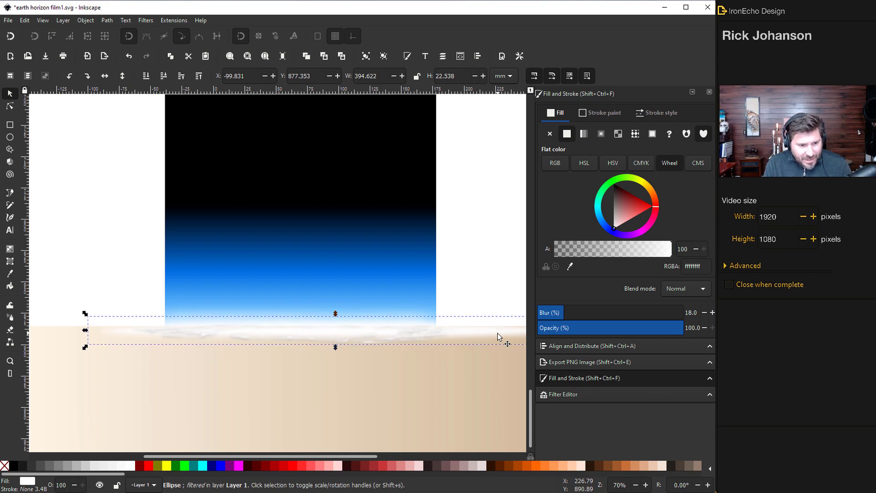
{"action": "key", "text": "Down"}
{"action": "key", "text": "Down"}
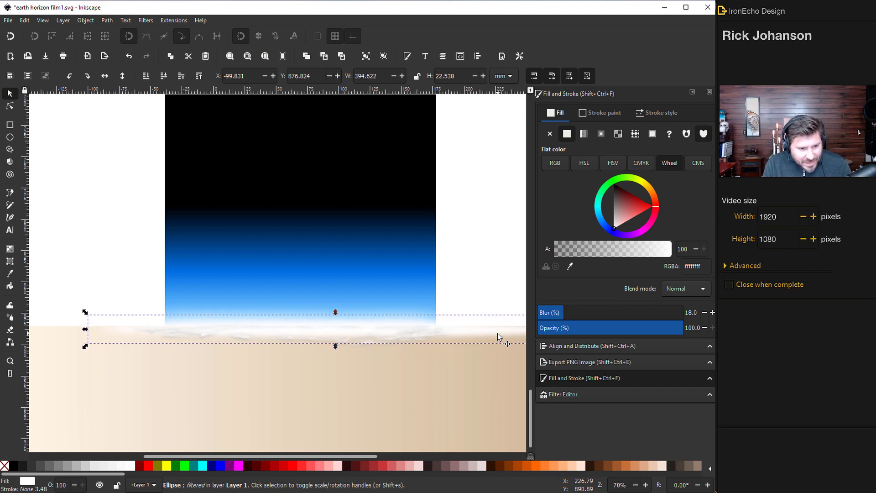
{"action": "key", "text": "Down"}
{"action": "key", "text": "Left"}
{"action": "key", "text": "Left"}
{"action": "key", "text": "Left"}
{"action": "key", "text": "Left"}
{"action": "key", "text": "Left"}
{"action": "key", "text": "Left"}
{"action": "key", "text": "Left"}
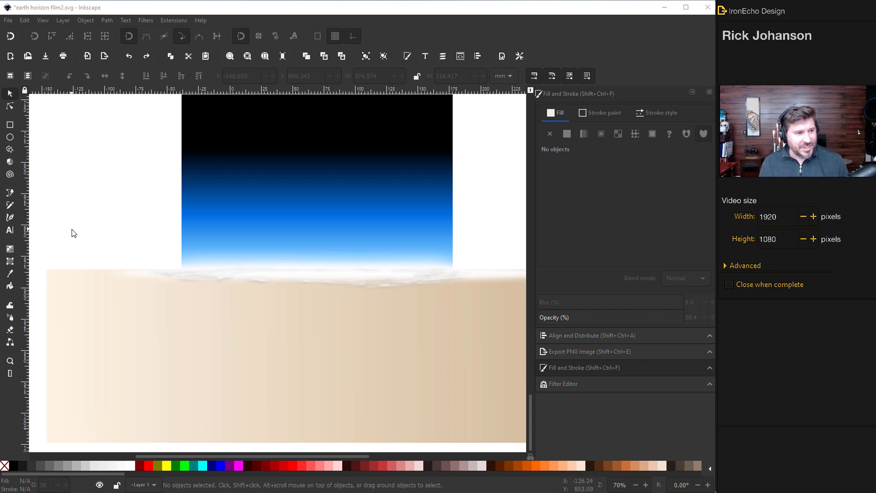
Draw a closed four-point diagonal band about 371 by 124 mm across the tan area with the Pen tool
{"action": "left_click", "coordinate": [12, 194]}
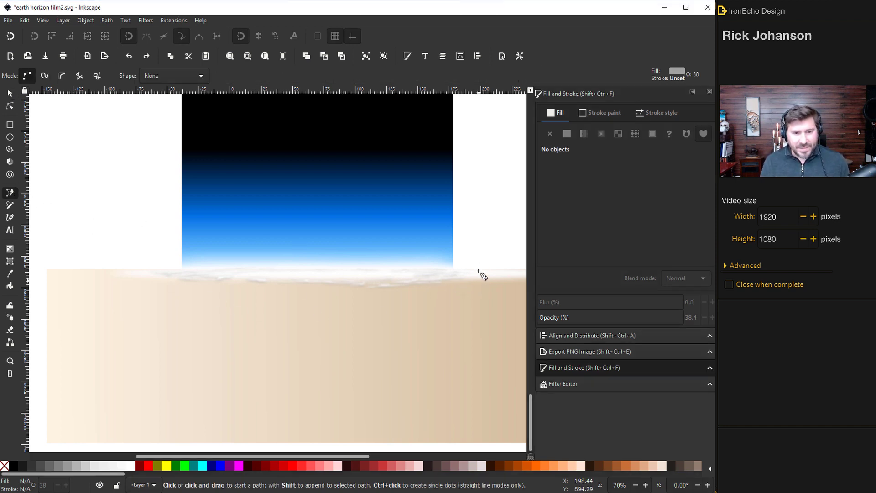
{"action": "left_click_drag", "start_coordinate": [506, 258], "coordinate": [487, 261]}
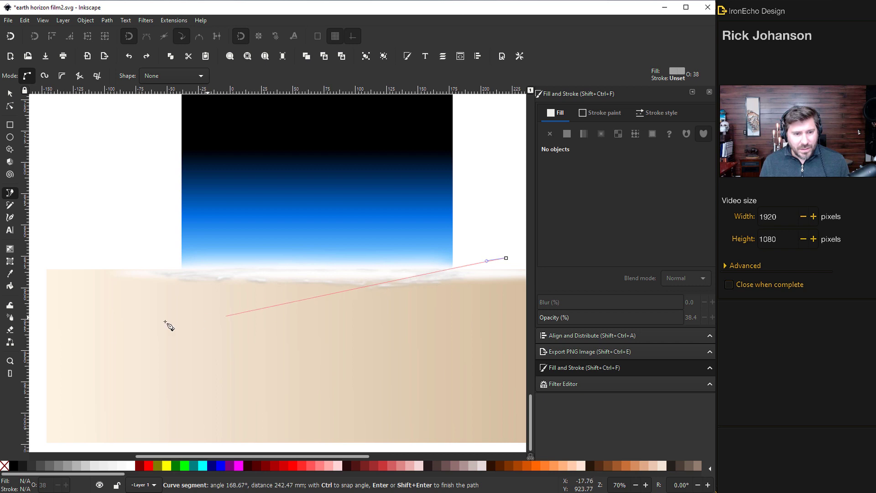
{"action": "left_click", "coordinate": [40, 338]}
{"action": "left_click", "coordinate": [42, 413]}
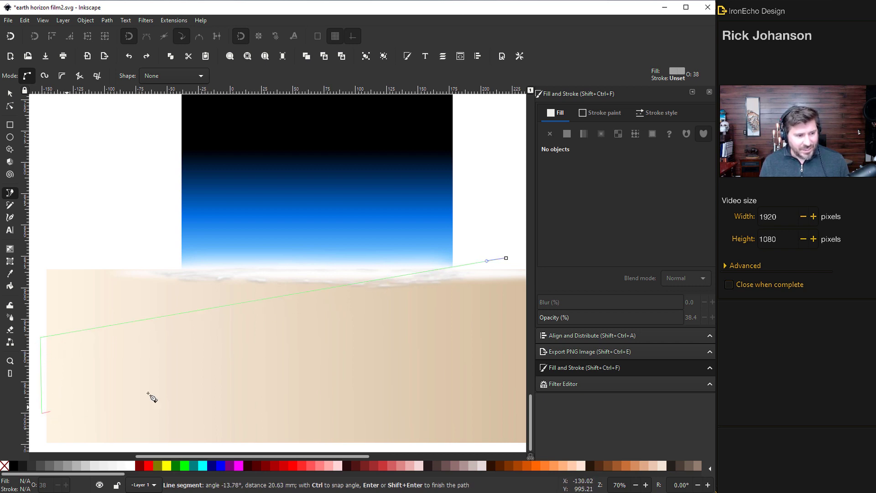
{"action": "left_click", "coordinate": [469, 345]}
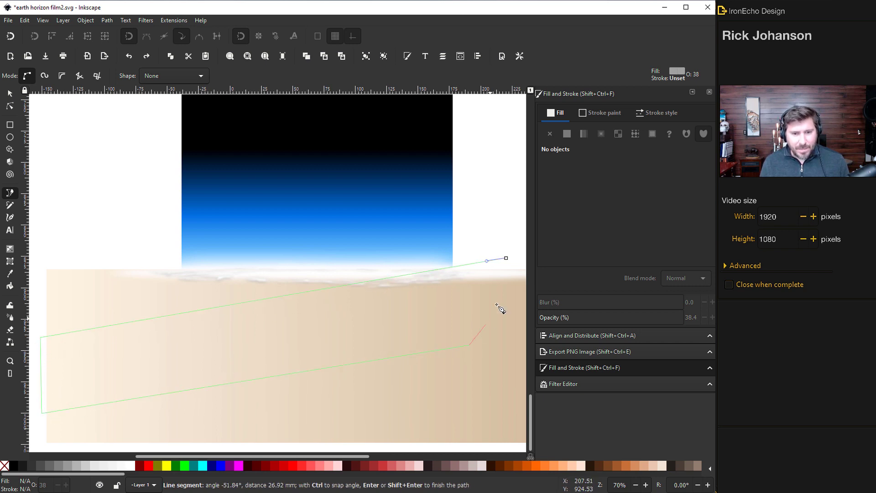
{"action": "left_click", "coordinate": [506, 258]}
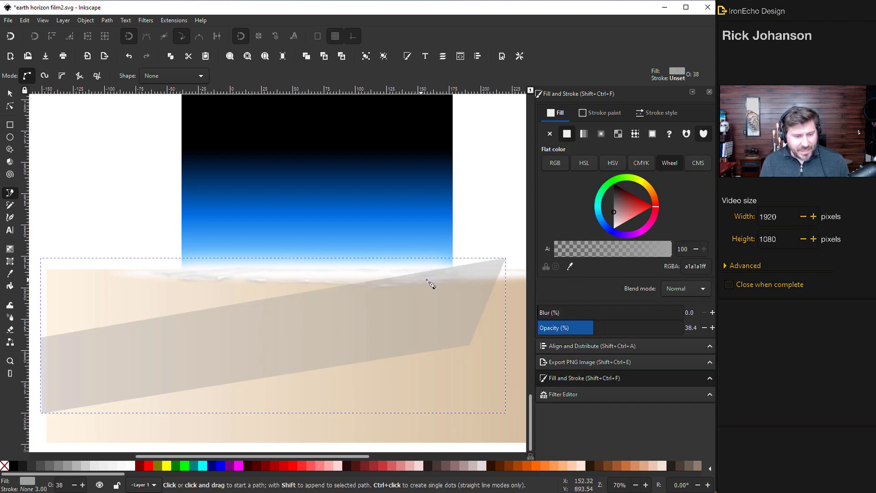
Lower the gray diagonal band beneath the clouds and haze, and set its blur to 10%
{"action": "left_click", "coordinate": [11, 95]}
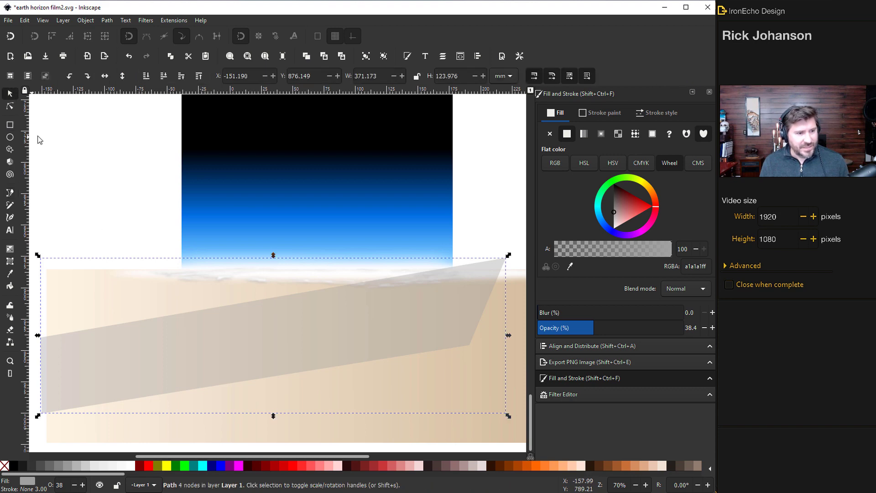
{"action": "left_click", "coordinate": [165, 80]}
{"action": "left_click", "coordinate": [165, 80]}
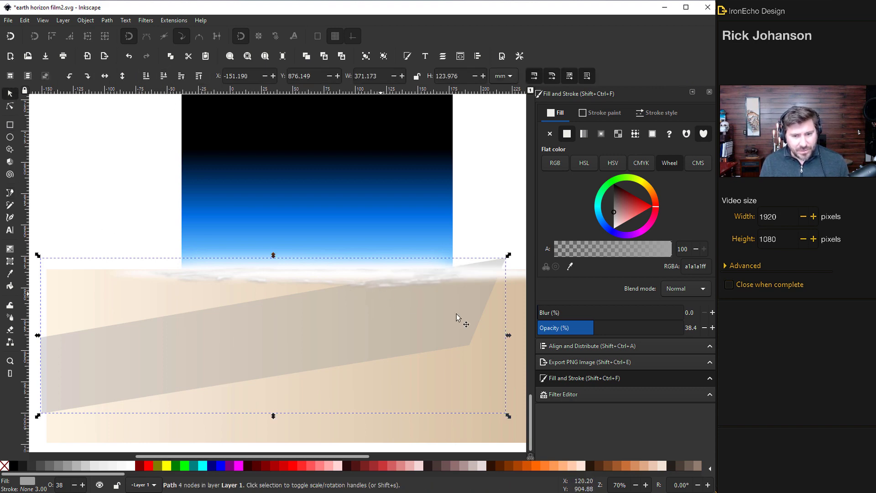
{"action": "mouse_move", "coordinate": [553, 314]}
{"action": "left_mouse_down"}
{"action": "mouse_move", "coordinate": [562, 316]}
{"action": "mouse_move", "coordinate": [552, 318]}
{"action": "left_mouse_up"}
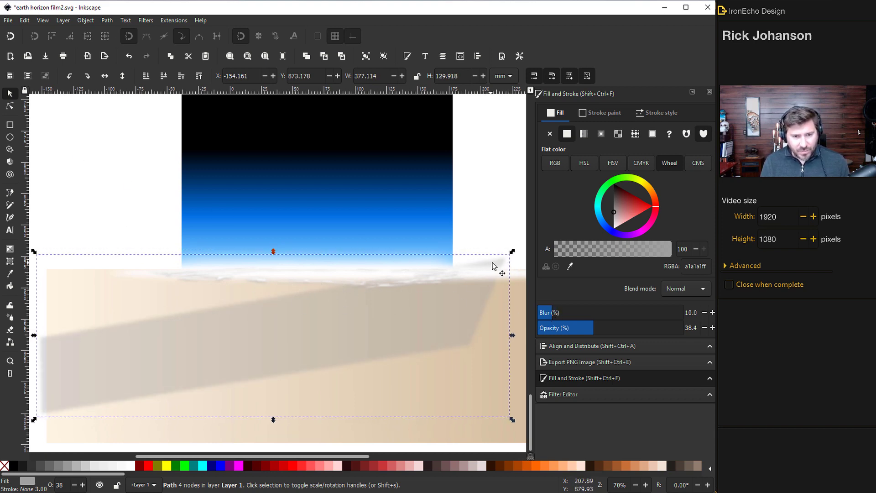
Adjust the upper-right corner node of the diagonal band near the horizon with the Node tool
{"action": "left_click", "coordinate": [10, 106]}
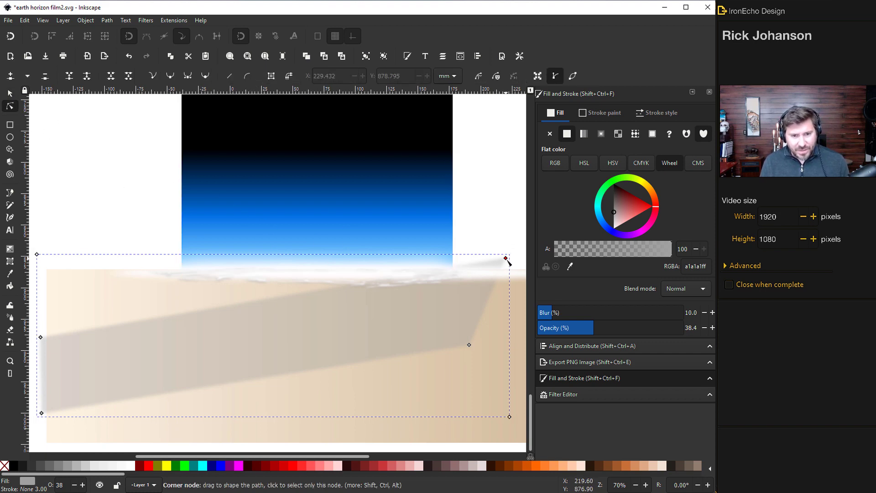
{"action": "left_click_drag", "start_coordinate": [507, 259], "coordinate": [510, 267]}
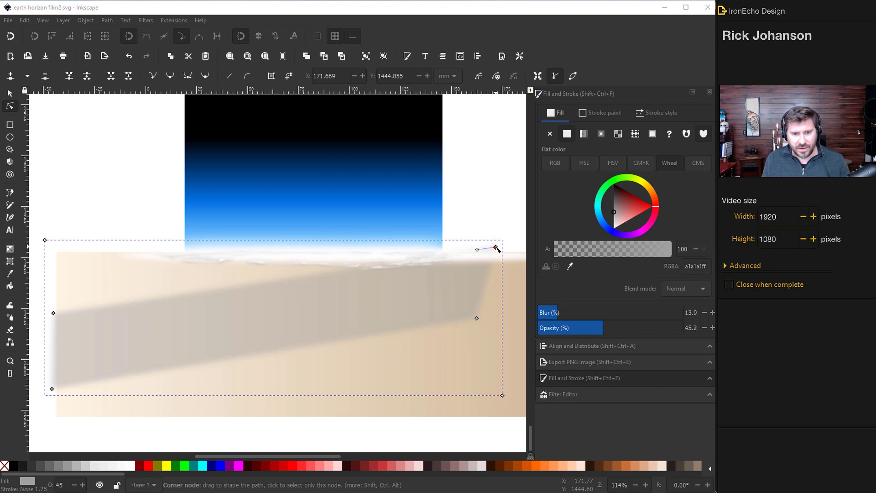
{"action": "left_click", "coordinate": [496, 247]}
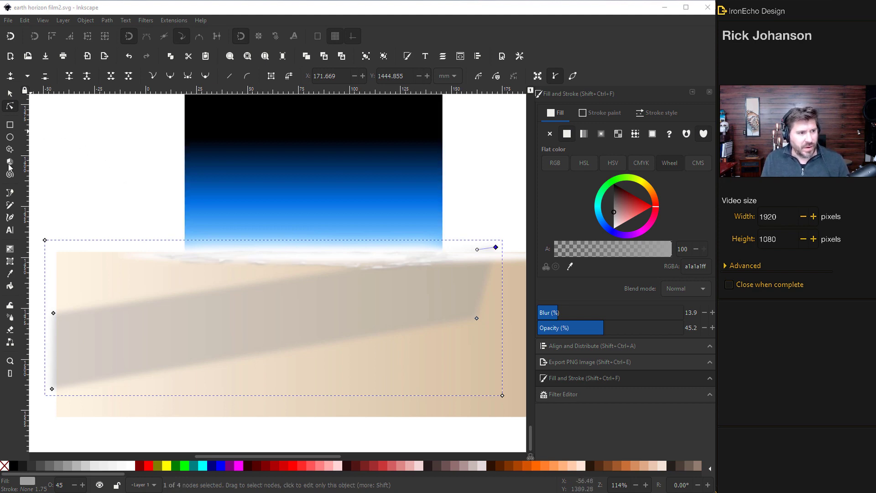
Draw a closed wavy cloud outline with the Pen tool just below the horizon, tapering to a point on its left end
{"action": "left_click", "coordinate": [9, 192]}
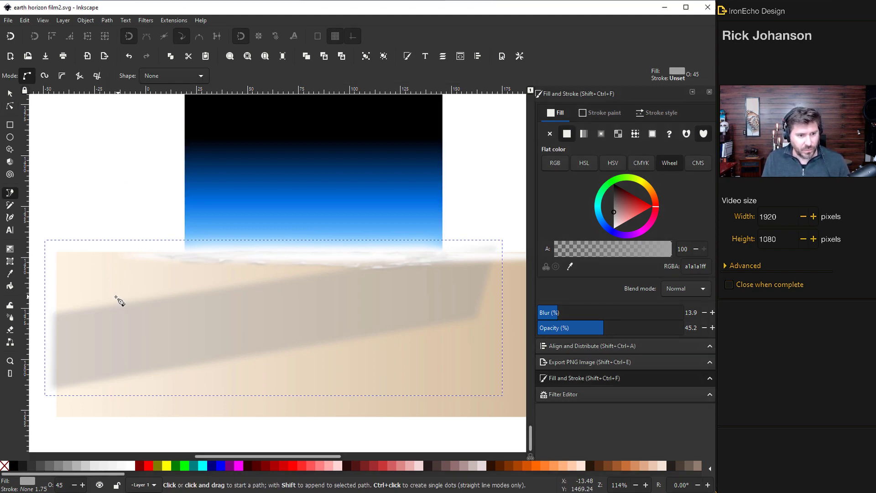
{"action": "left_click", "coordinate": [200, 293]}
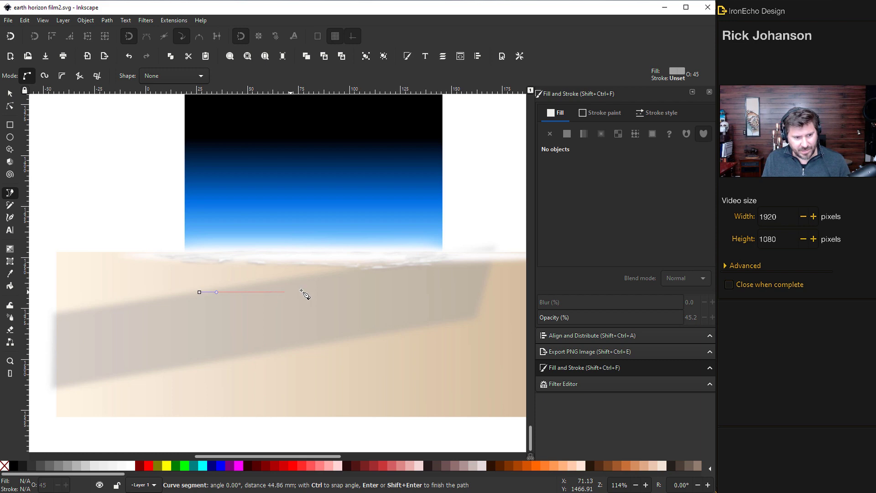
{"action": "left_click", "coordinate": [454, 283]}
{"action": "left_click_drag", "start_coordinate": [460, 293], "coordinate": [436, 305]}
{"action": "left_click_drag", "start_coordinate": [419, 301], "coordinate": [370, 310]}
{"action": "left_click_drag", "start_coordinate": [335, 307], "coordinate": [326, 307]}
{"action": "left_click_drag", "start_coordinate": [284, 306], "coordinate": [275, 304]}
{"action": "left_click_drag", "start_coordinate": [234, 301], "coordinate": [227, 300]}
{"action": "left_click", "coordinate": [199, 292]}
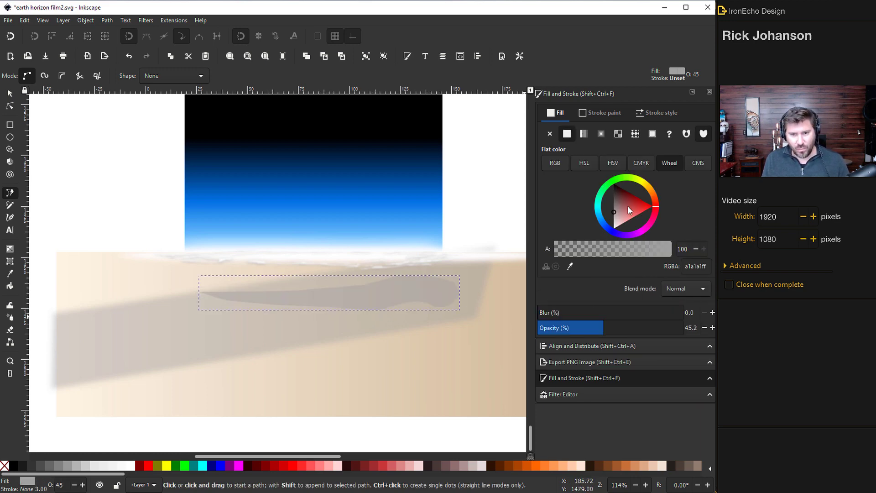
Fill the new cloud shape white, set opacity to 98.1% and blur to 22.9%, and shift it slightly left and down
{"action": "left_click_drag", "start_coordinate": [628, 207], "coordinate": [606, 258]}
{"action": "left_click_drag", "start_coordinate": [596, 331], "coordinate": [681, 334]}
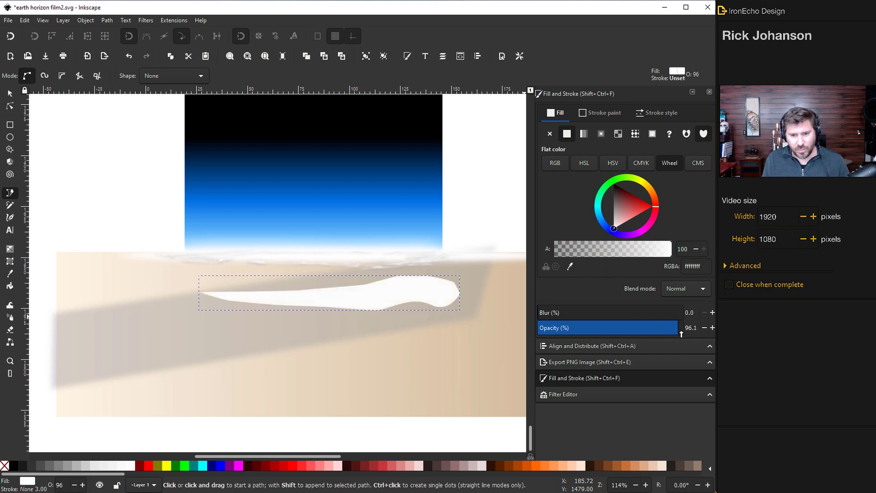
{"action": "left_click_drag", "start_coordinate": [556, 318], "coordinate": [570, 314]}
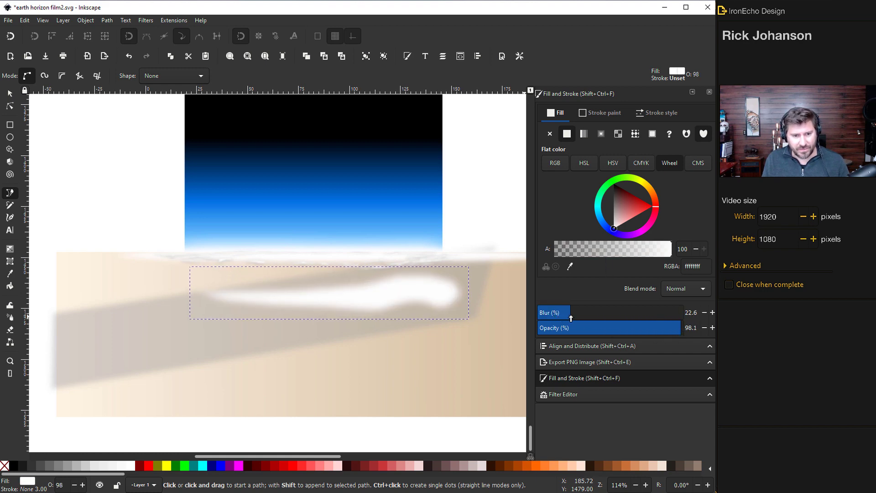
{"action": "key", "text": "s"}
{"action": "left_click_drag", "start_coordinate": [346, 297], "coordinate": [326, 302]}
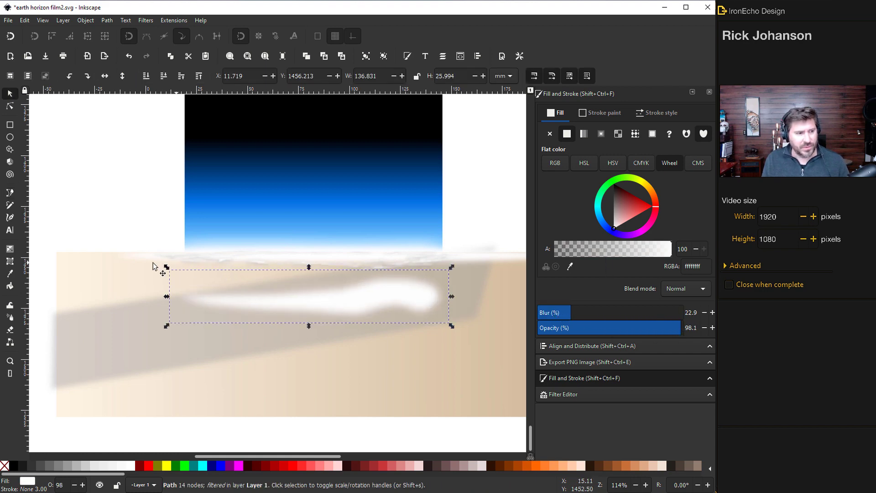
Trace an outline around the white cloud with the Calligraphy tool using the Dip pen preset, width 5 and tremor 50
{"action": "left_click", "coordinate": [10, 218]}
{"action": "left_click", "coordinate": [37, 76]}
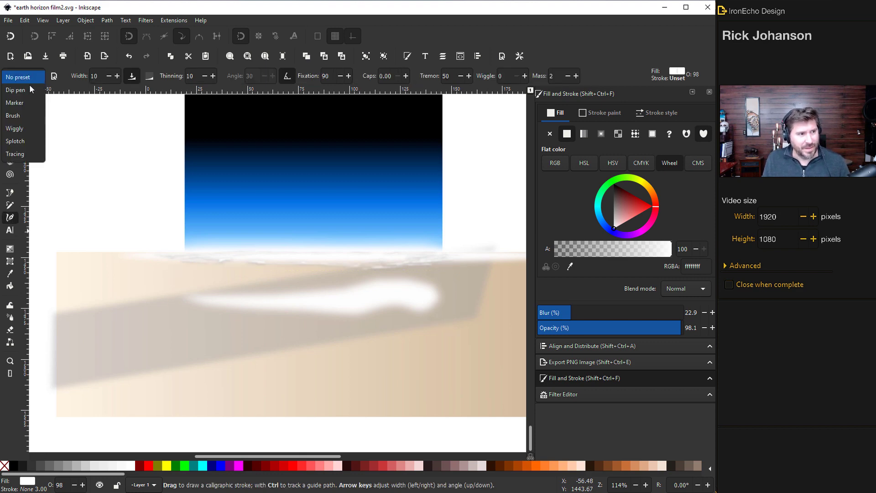
{"action": "left_click", "coordinate": [29, 87]}
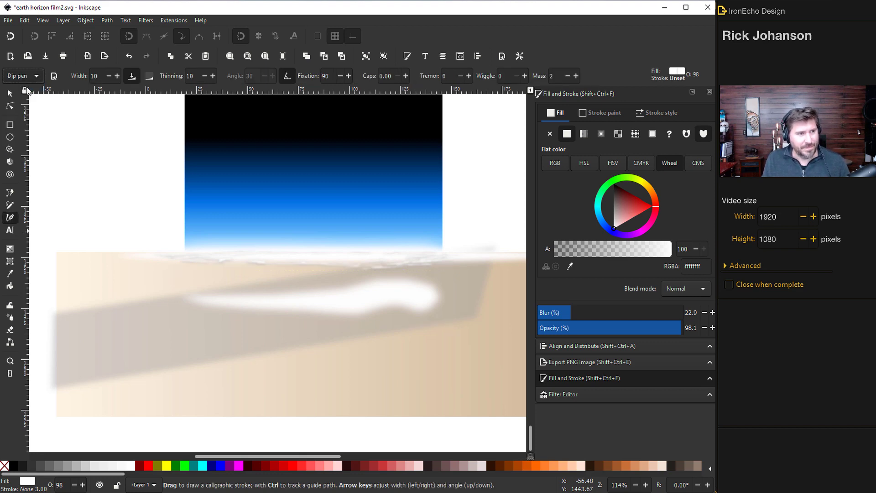
{"action": "left_click", "coordinate": [100, 76]}
{"action": "type", "text": "5"}
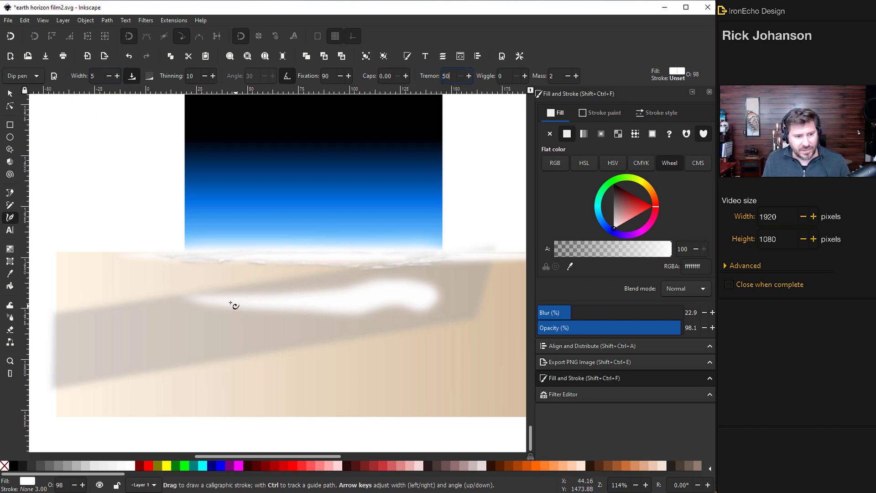
{"action": "mouse_move", "coordinate": [207, 303]}
{"action": "left_mouse_down"}
{"action": "mouse_move", "coordinate": [322, 315]}
{"action": "mouse_move", "coordinate": [387, 302]}
{"action": "mouse_move", "coordinate": [412, 312]}
{"action": "mouse_move", "coordinate": [388, 292]}
{"action": "mouse_move", "coordinate": [320, 299]}
{"action": "left_mouse_up"}
Color the calligraphic cloud outline gray bababa and set its blur to 13.2%
{"action": "left_click_drag", "start_coordinate": [617, 220], "coordinate": [612, 214]}
{"action": "left_click_drag", "start_coordinate": [542, 311], "coordinate": [558, 312]}
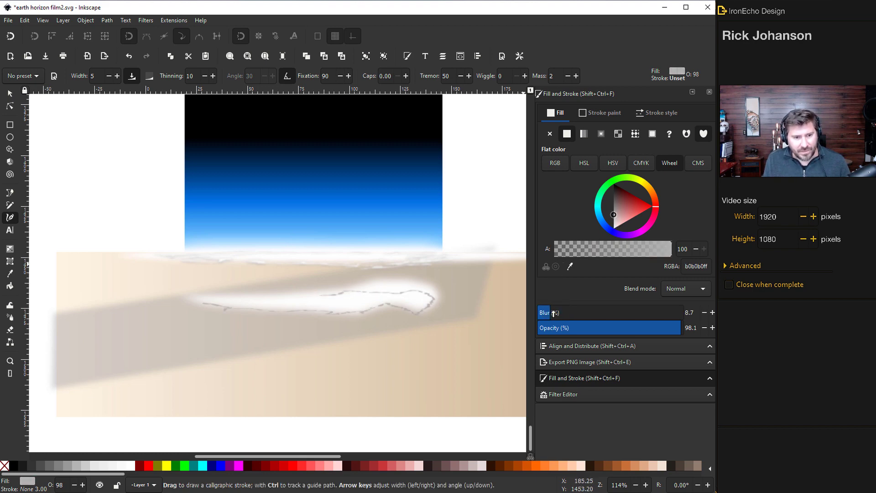
{"action": "key", "text": "s"}
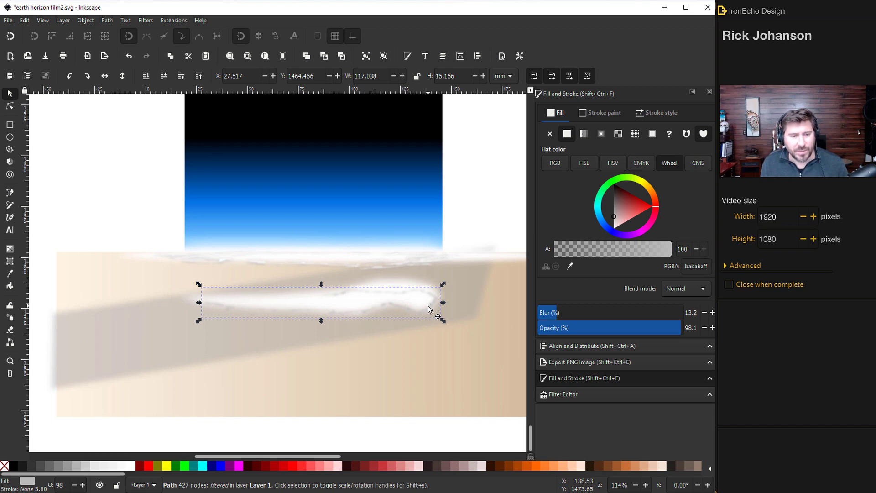
Draw white calligraphic highlights along the cloud's upper edge, right end and trailing left wisps, and blur them slightly
{"action": "left_click", "coordinate": [10, 217]}
{"action": "left_click_drag", "start_coordinate": [304, 377], "coordinate": [359, 383]}
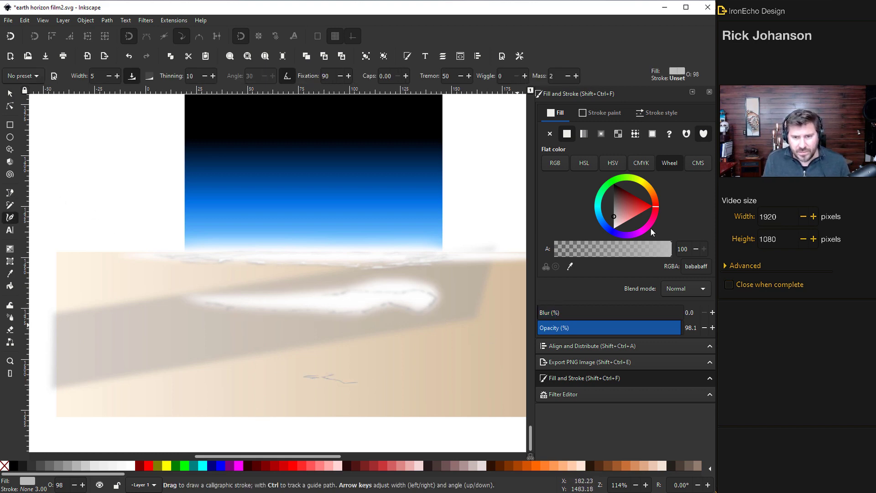
{"action": "left_click_drag", "start_coordinate": [617, 220], "coordinate": [614, 229]}
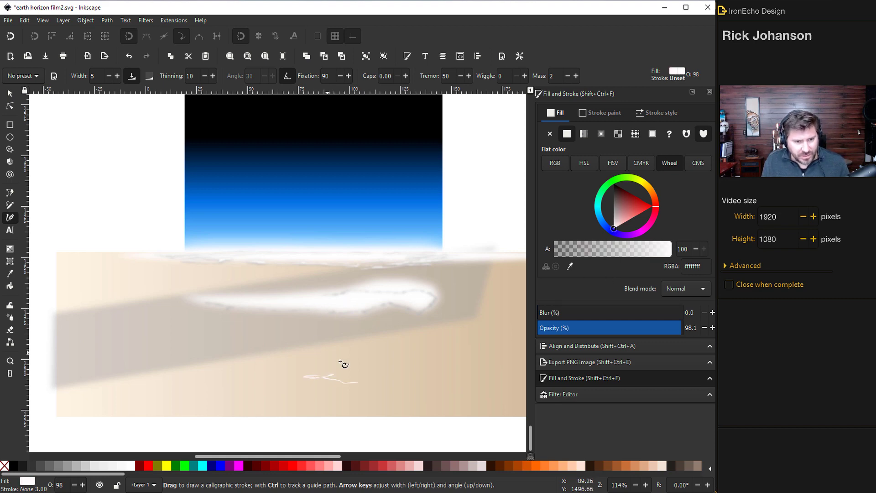
{"action": "left_click_drag", "start_coordinate": [213, 296], "coordinate": [340, 291]}
{"action": "mouse_move", "coordinate": [420, 291]}
{"action": "left_mouse_down"}
{"action": "mouse_move", "coordinate": [431, 292]}
{"action": "mouse_move", "coordinate": [428, 306]}
{"action": "left_mouse_up"}
{"action": "mouse_move", "coordinate": [327, 289]}
{"action": "left_mouse_down"}
{"action": "mouse_move", "coordinate": [167, 290]}
{"action": "mouse_move", "coordinate": [246, 284]}
{"action": "left_mouse_up"}
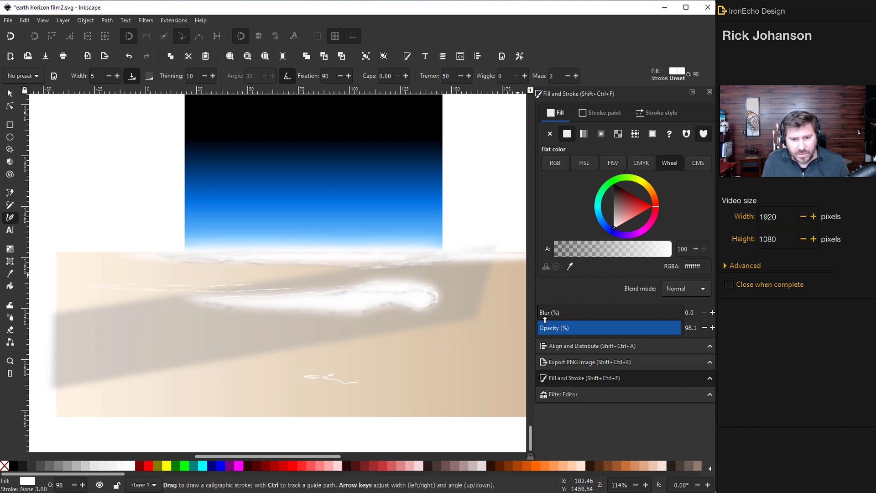
{"action": "left_click_drag", "start_coordinate": [545, 318], "coordinate": [547, 316]}
{"action": "left_click_drag", "start_coordinate": [549, 316], "coordinate": [547, 317]}
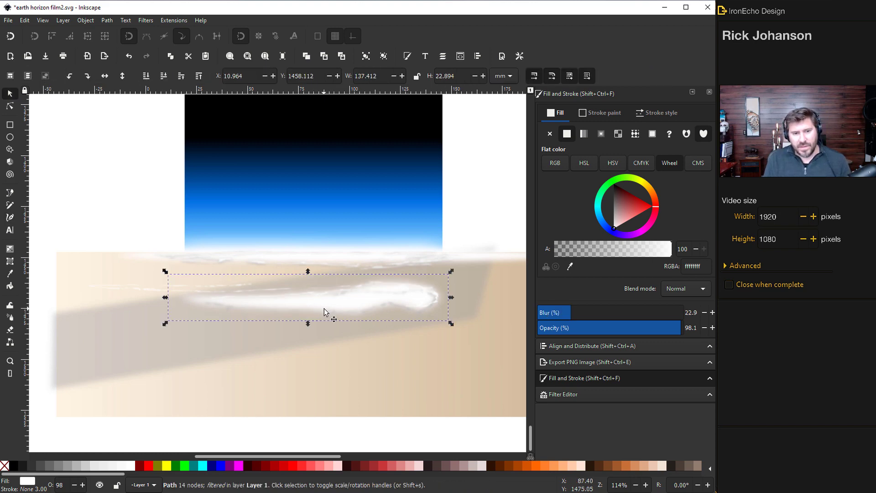
Reshape the blurred white cloud with the Node tool by pulling its upper-edge node left to extend the tapered tail
{"action": "left_click", "coordinate": [338, 306]}
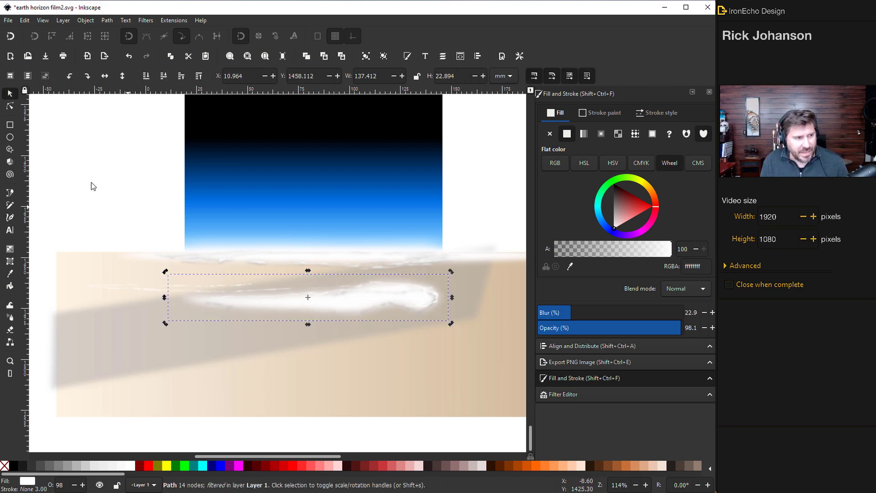
{"action": "left_click", "coordinate": [10, 107]}
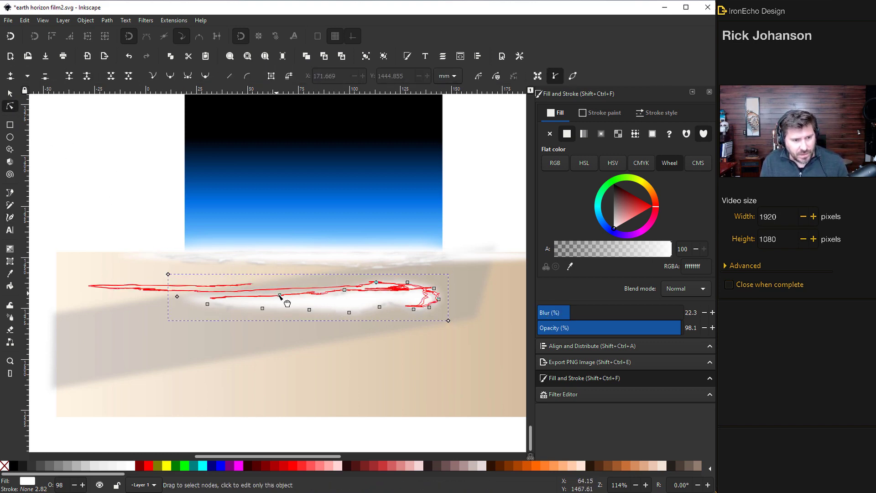
{"action": "left_click_drag", "start_coordinate": [279, 295], "coordinate": [234, 293]}
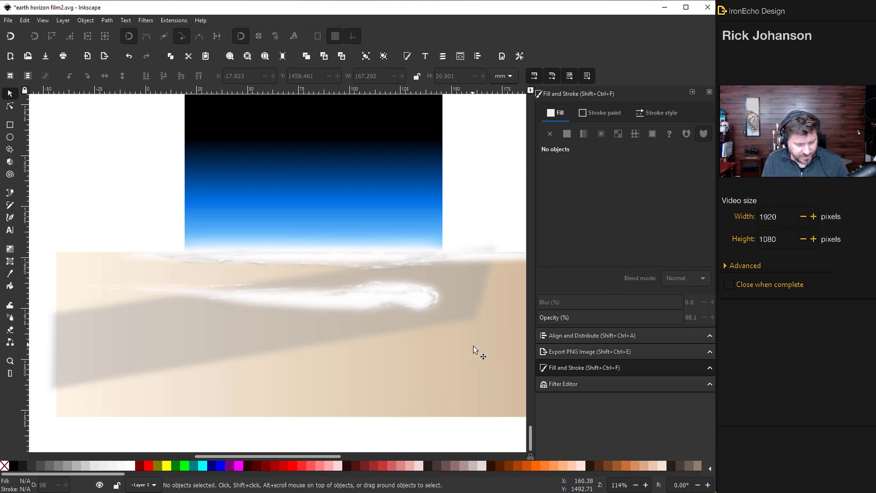
Select the white cloud together with its outline and highlight strokes and group them
{"action": "mouse_move", "coordinate": [494, 350]}
{"action": "left_mouse_down"}
{"action": "mouse_move", "coordinate": [317, 267]}
{"action": "mouse_move", "coordinate": [124, 259]}
{"action": "mouse_move", "coordinate": [76, 269]}
{"action": "left_mouse_up"}
{"action": "key", "text": "ctrl"}
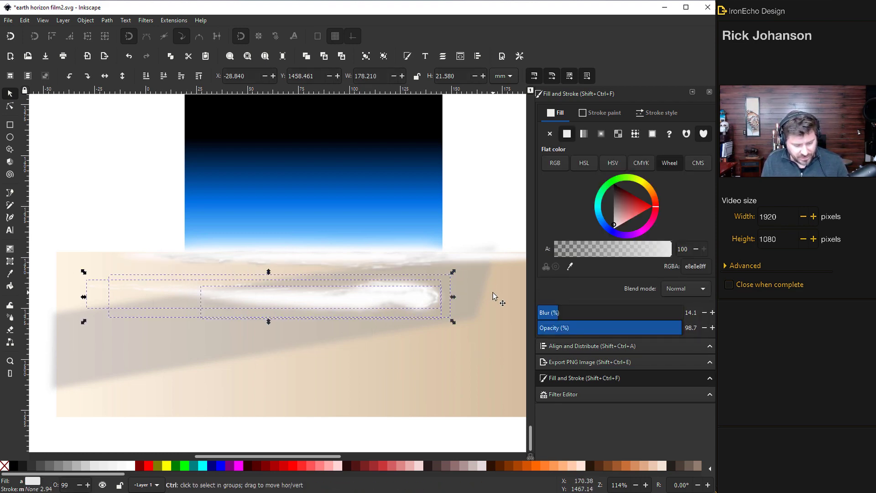
{"action": "key", "text": "ctrl+g"}
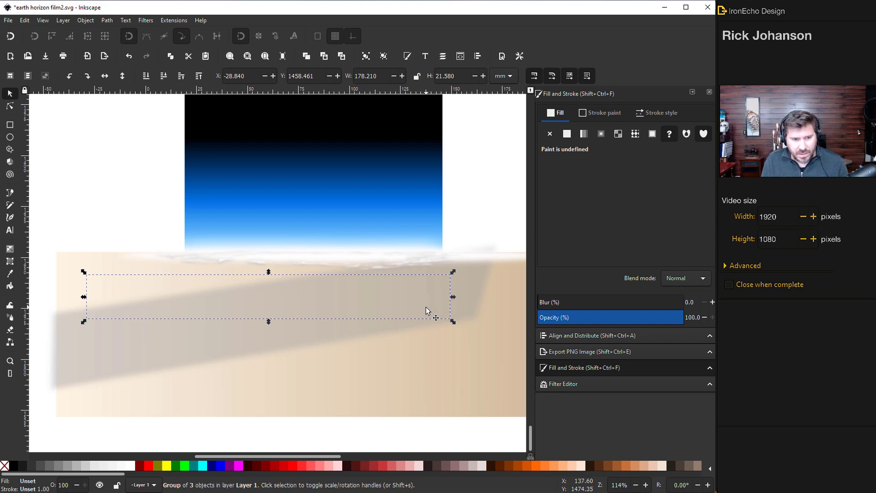
Raise the cloud group to the top of the stack, and enlarge and position it just beneath the horizon clouds
{"action": "left_click", "coordinate": [199, 76]}
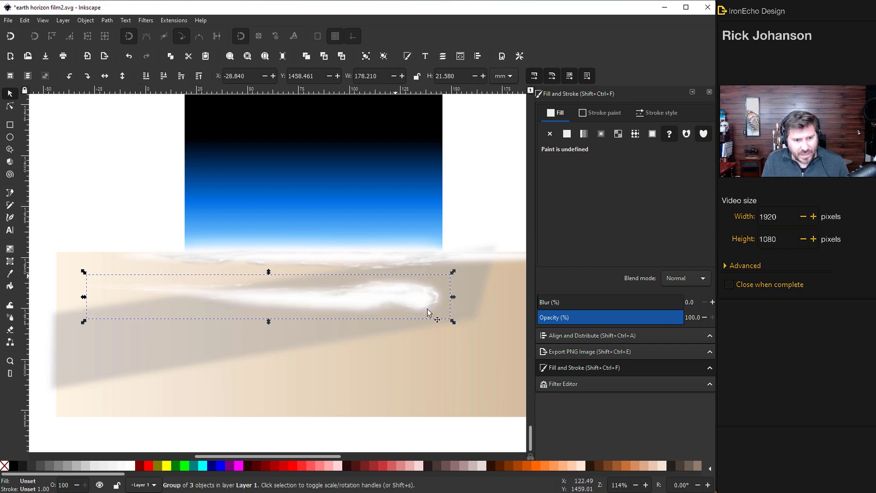
{"action": "left_click_drag", "start_coordinate": [451, 321], "coordinate": [500, 343]}
{"action": "left_click", "coordinate": [448, 337]}
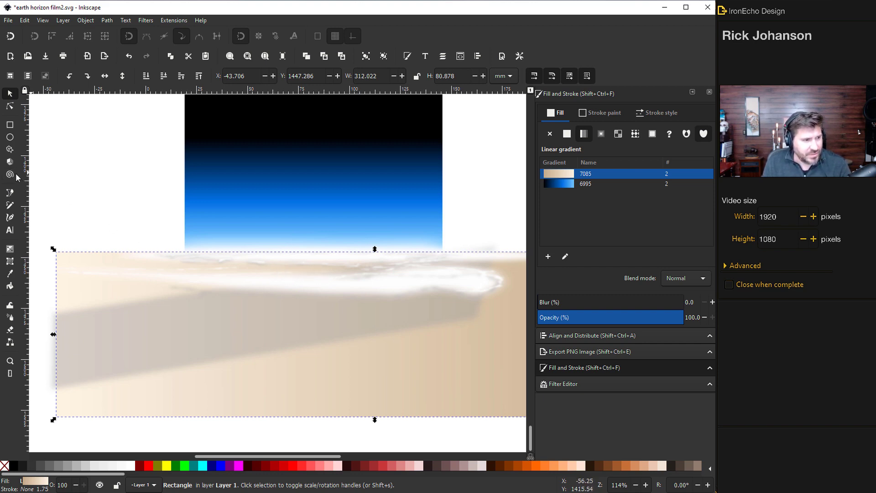
Draw a closed rounded elongated shape about 122 by 19 mm over the gray band with the Pen tool
{"action": "left_click", "coordinate": [11, 194]}
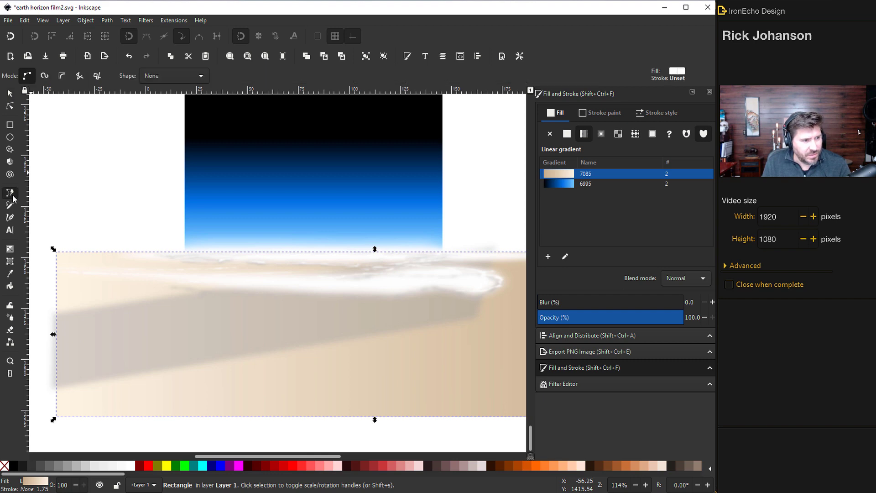
{"action": "left_click", "coordinate": [321, 327]}
{"action": "left_click_drag", "start_coordinate": [225, 324], "coordinate": [214, 324]}
{"action": "left_click_drag", "start_coordinate": [153, 311], "coordinate": [206, 286]}
{"action": "left_click_drag", "start_coordinate": [401, 306], "coordinate": [400, 310]}
{"action": "left_click_drag", "start_coordinate": [375, 322], "coordinate": [364, 325]}
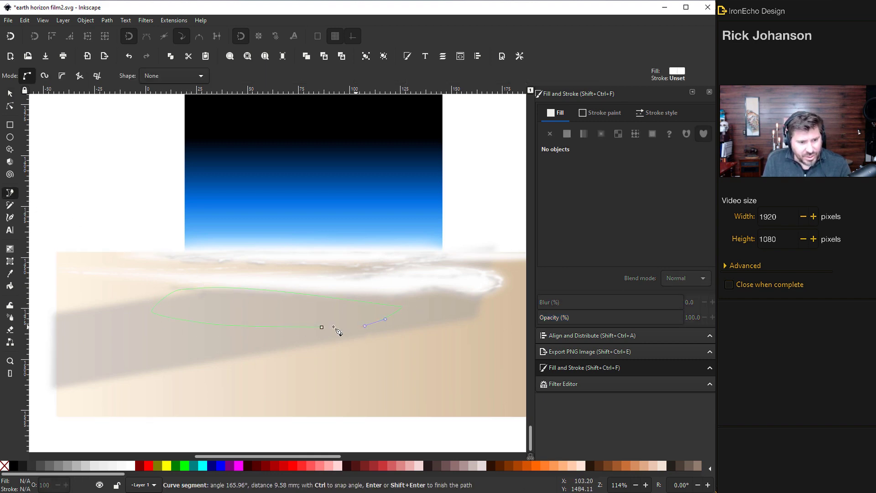
{"action": "left_click", "coordinate": [321, 327]}
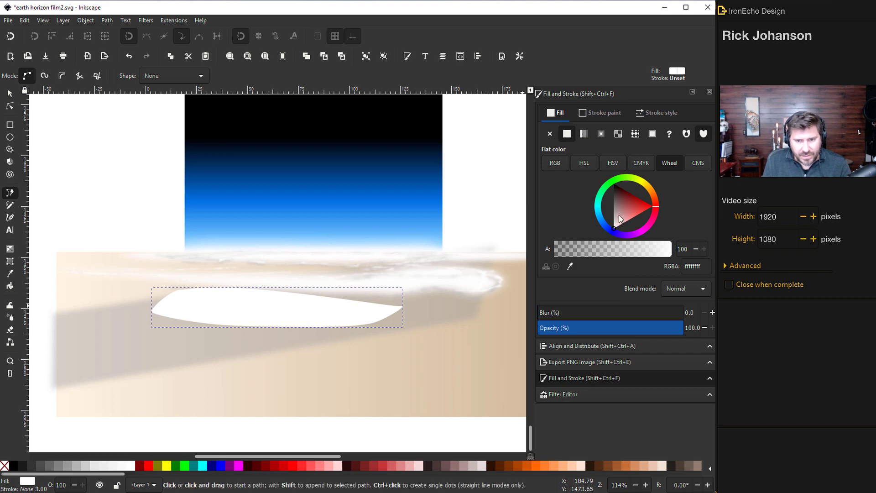
Tint the new rounded shape a very light gray and move it up onto the clouds at the horizon
{"action": "mouse_move", "coordinate": [612, 228]}
{"action": "left_mouse_down"}
{"action": "mouse_move", "coordinate": [612, 206]}
{"action": "mouse_move", "coordinate": [610, 229]}
{"action": "left_mouse_up"}
{"action": "left_click", "coordinate": [10, 94]}
{"action": "left_click_drag", "start_coordinate": [224, 315], "coordinate": [245, 281]}
Lower the light gray shape beneath the clouds, set its blur to 18.4% and its fill to e4e2e2
{"action": "left_click", "coordinate": [167, 78]}
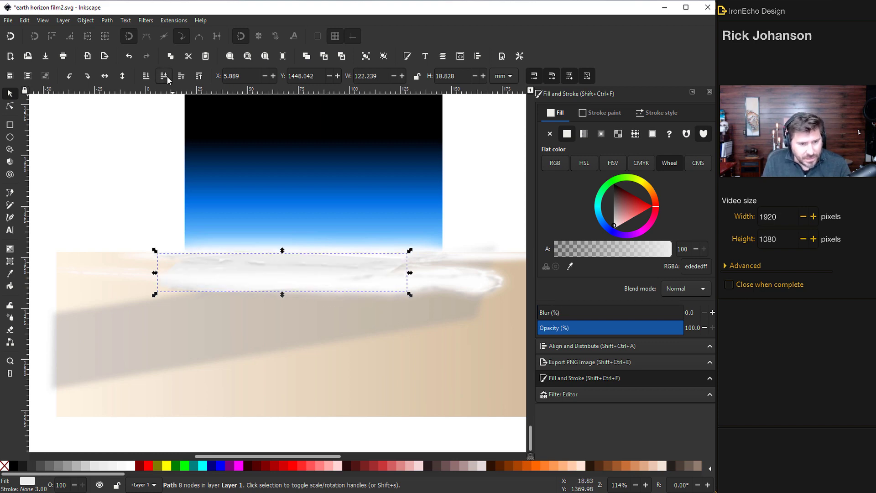
{"action": "mouse_move", "coordinate": [547, 316]}
{"action": "left_mouse_down"}
{"action": "mouse_move", "coordinate": [575, 315]}
{"action": "mouse_move", "coordinate": [565, 315]}
{"action": "left_mouse_up"}
{"action": "left_click_drag", "start_coordinate": [615, 225], "coordinate": [614, 225]}
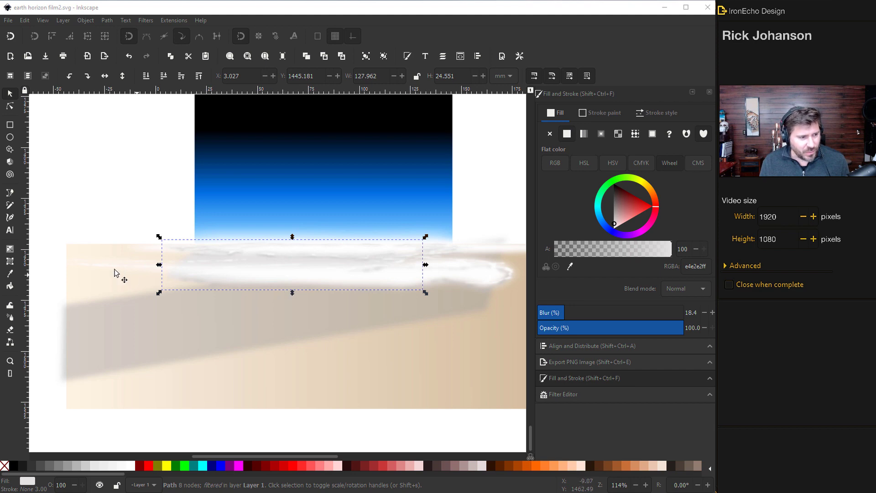
Draw a thin wispy cloud stroke on the gray band using the Dip pen preset, width 5 and tremor 50, colored gray ababab
{"action": "left_click", "coordinate": [11, 219]}
{"action": "left_click", "coordinate": [31, 74]}
{"action": "left_click", "coordinate": [19, 90]}
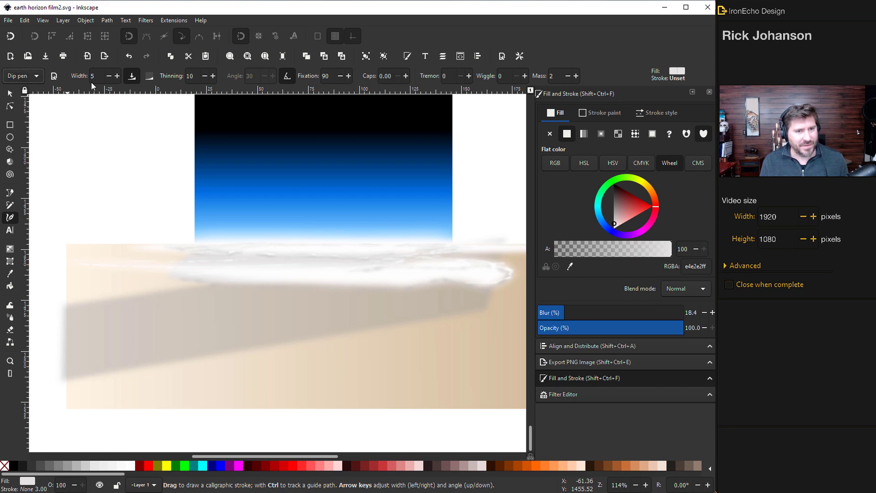
{"action": "left_click", "coordinate": [442, 77]}
{"action": "type", "text": "50"}
{"action": "left_click_drag", "start_coordinate": [230, 307], "coordinate": [329, 302]}
{"action": "left_click_drag", "start_coordinate": [615, 226], "coordinate": [614, 214]}
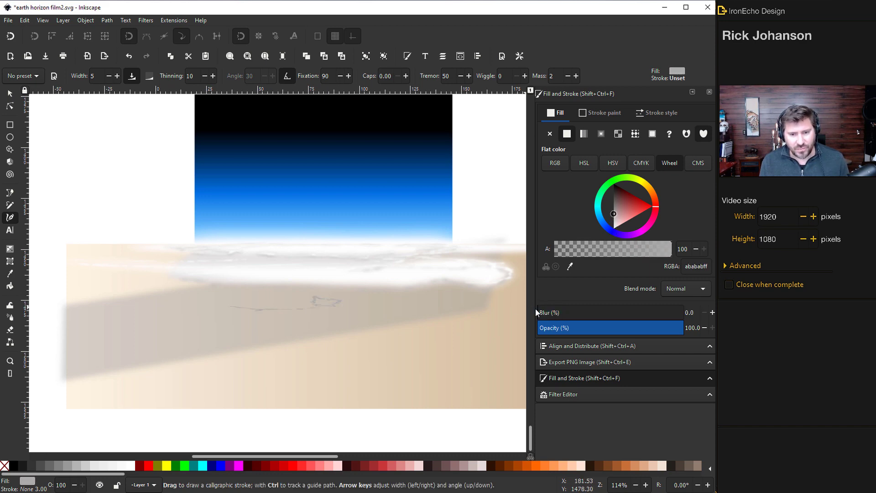
Draw a white calligraphic highlight over the gray wisp and set its blur to 10%
{"action": "left_click_drag", "start_coordinate": [235, 307], "coordinate": [336, 301]}
{"action": "left_click_drag", "start_coordinate": [541, 312], "coordinate": [553, 311]}
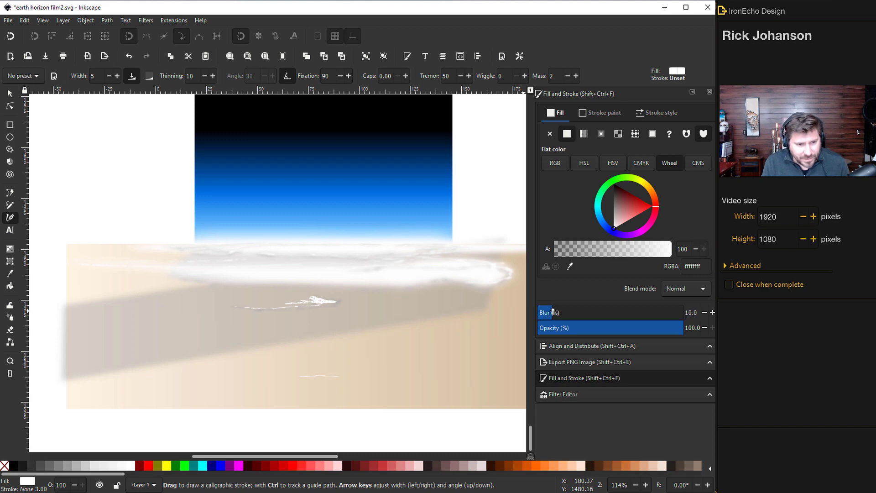
{"action": "key", "text": "s"}
Group only the gray and white wisp strokes and move the group up against the underside of the lower cloud
{"action": "left_click", "coordinate": [335, 317]}
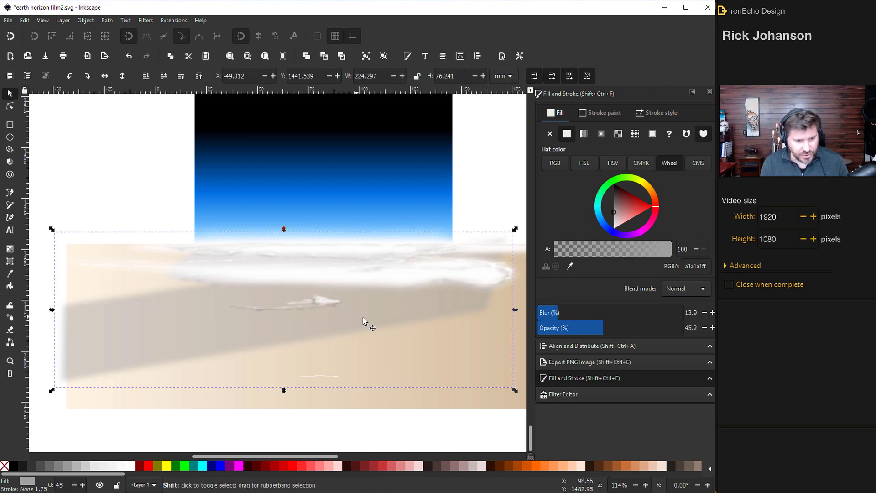
{"action": "left_click_drag", "start_coordinate": [366, 318], "coordinate": [214, 295]}
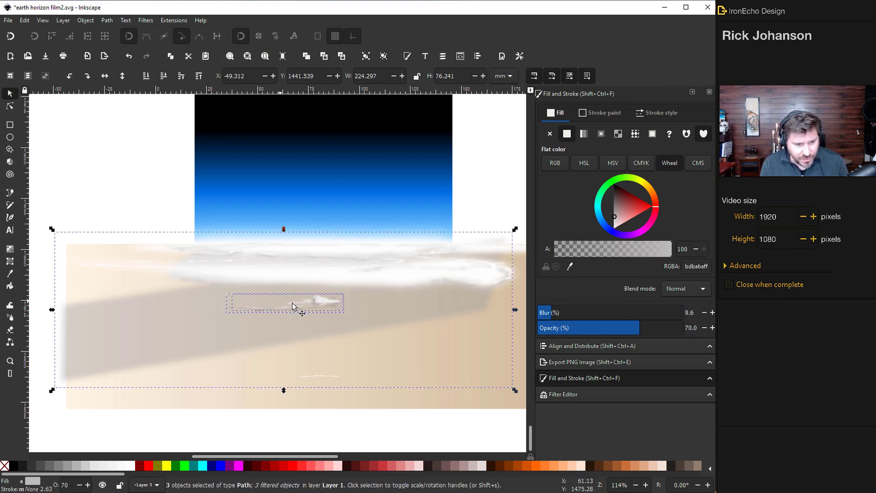
{"action": "left_click", "coordinate": [497, 315], "text": "shift"}
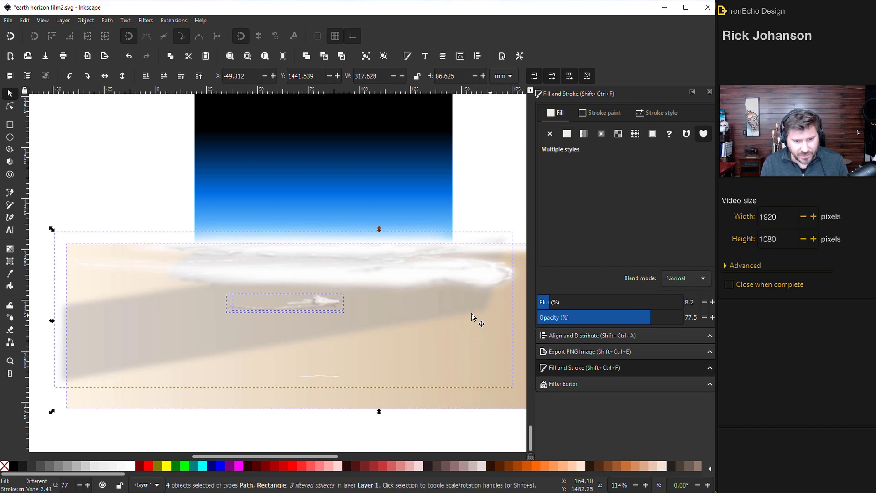
{"action": "left_click", "coordinate": [442, 294], "text": "shift"}
{"action": "left_click", "coordinate": [316, 352], "text": "shift"}
{"action": "key", "text": "ctrl+g"}
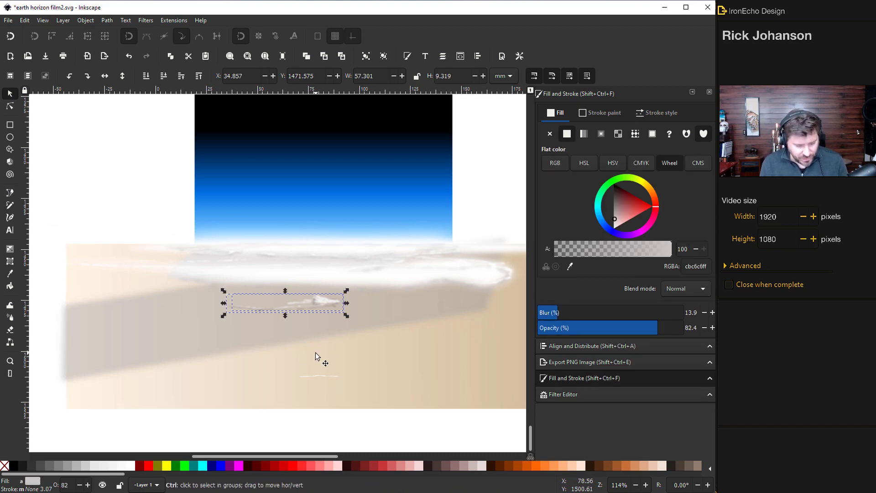
{"action": "left_click_drag", "start_coordinate": [223, 292], "coordinate": [218, 275]}
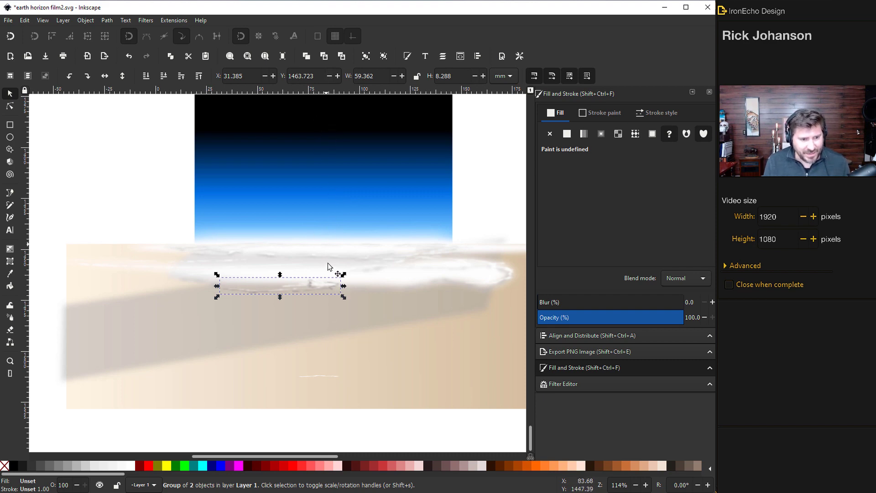
Nudge the grouped wisp strokes slightly into place along the underside of the lower cloud
{"action": "left_click_drag", "start_coordinate": [320, 286], "coordinate": [322, 285]}
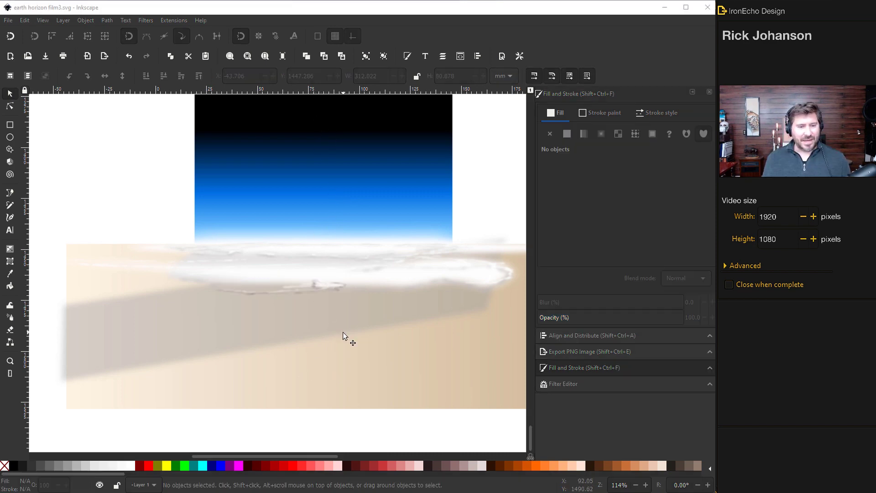
{"action": "scroll", "coordinate": [366, 322], "scroll_direction": "down", "scroll_amount": 1, "text": "ctrl"}
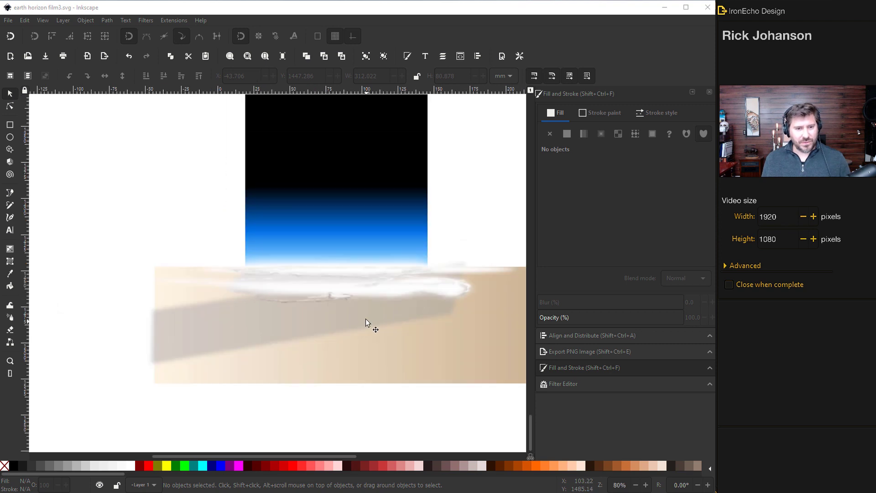
{"action": "scroll", "coordinate": [364, 314], "scroll_direction": "up", "scroll_amount": 5}
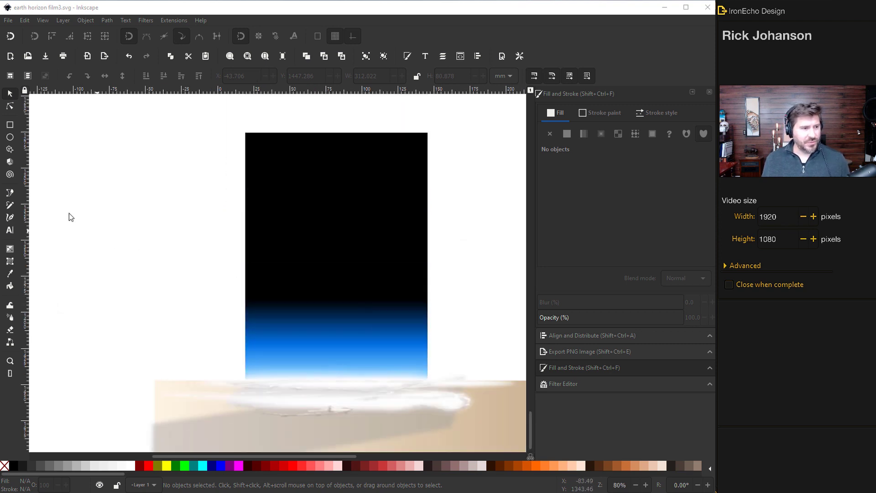
Draw a white star circle about 0.66 mm wide in the upper black sky and set its opacity to 100%
{"action": "key", "text": "e"}
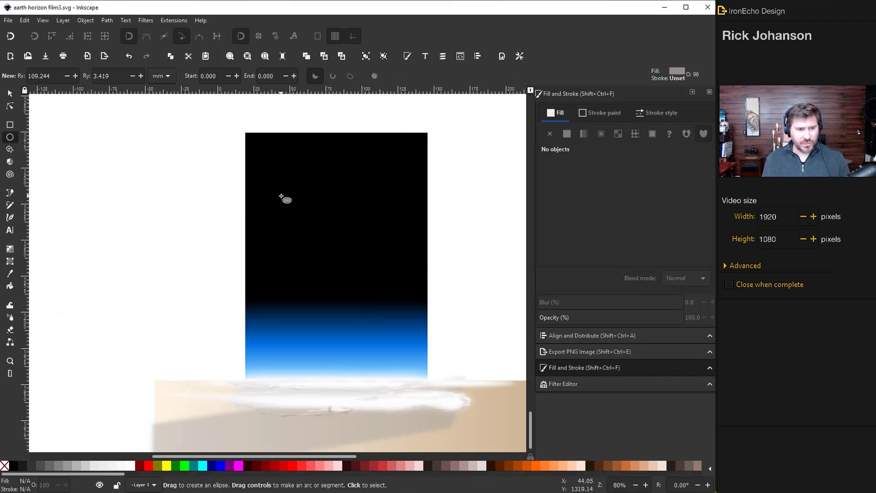
{"action": "scroll", "coordinate": [272, 206], "scroll_direction": "up", "scroll_amount": 1, "text": "ctrl"}
{"action": "scroll", "coordinate": [272, 206], "scroll_direction": "up", "scroll_amount": 3, "text": "ctrl"}
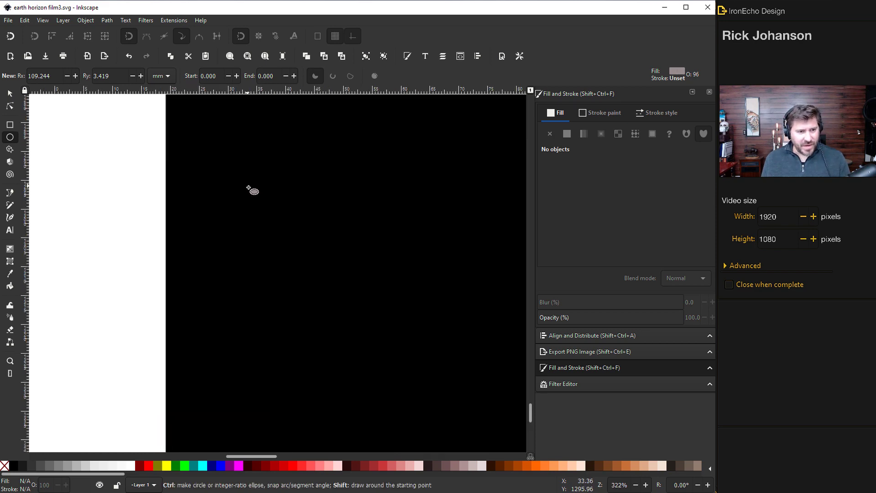
{"action": "left_click_drag", "start_coordinate": [249, 188], "coordinate": [246, 184]}
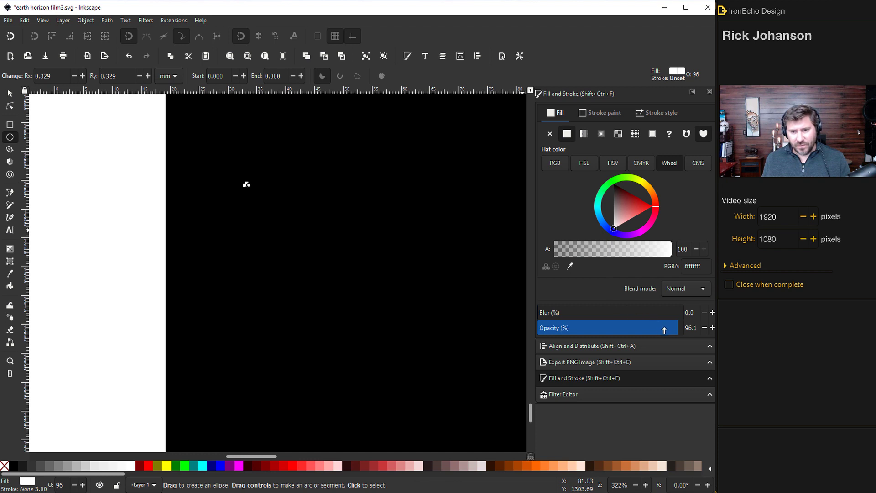
{"action": "left_click_drag", "start_coordinate": [665, 329], "coordinate": [710, 335]}
{"action": "left_click", "coordinate": [10, 94]}
{"action": "left_click", "coordinate": [118, 179]}
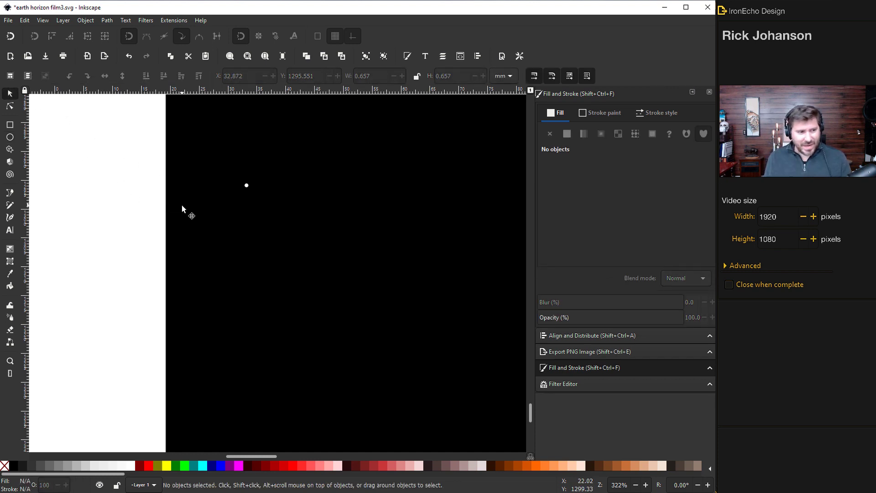
{"action": "left_click", "coordinate": [246, 186]}
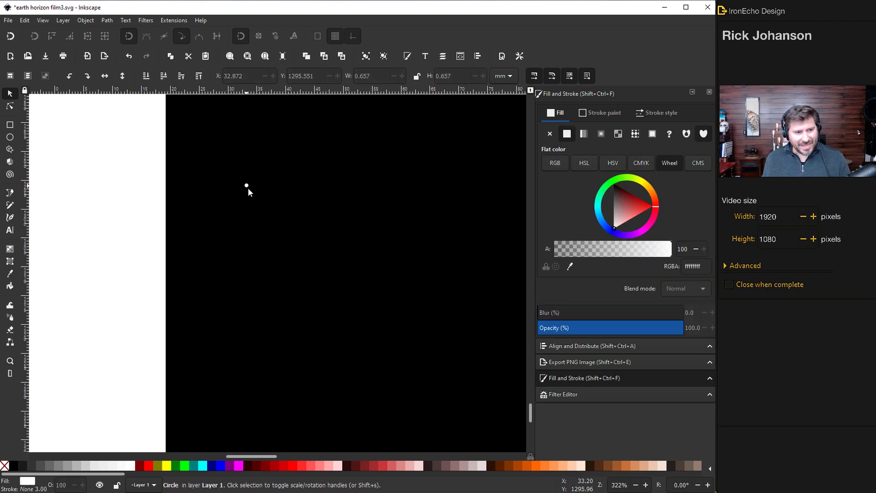
Try spraying copies of the white star circle across the upper black sky
{"action": "left_click", "coordinate": [11, 319]}
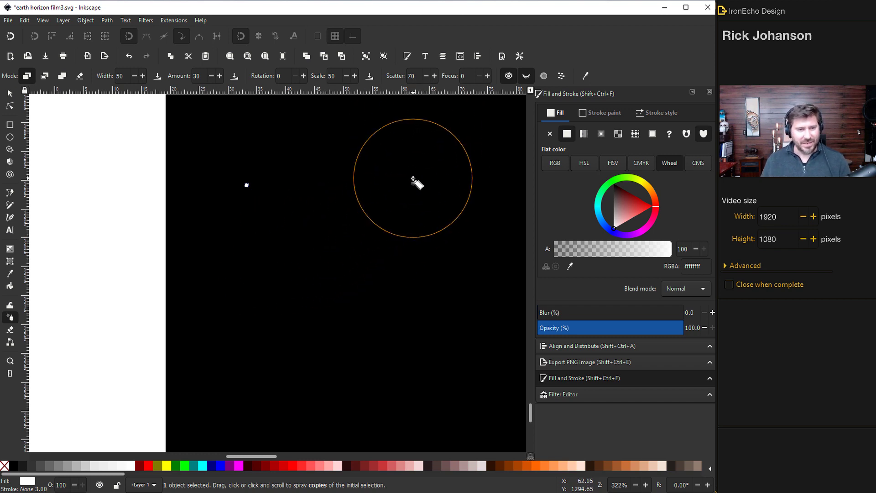
{"action": "scroll", "coordinate": [407, 210], "scroll_direction": "down", "scroll_amount": 2}
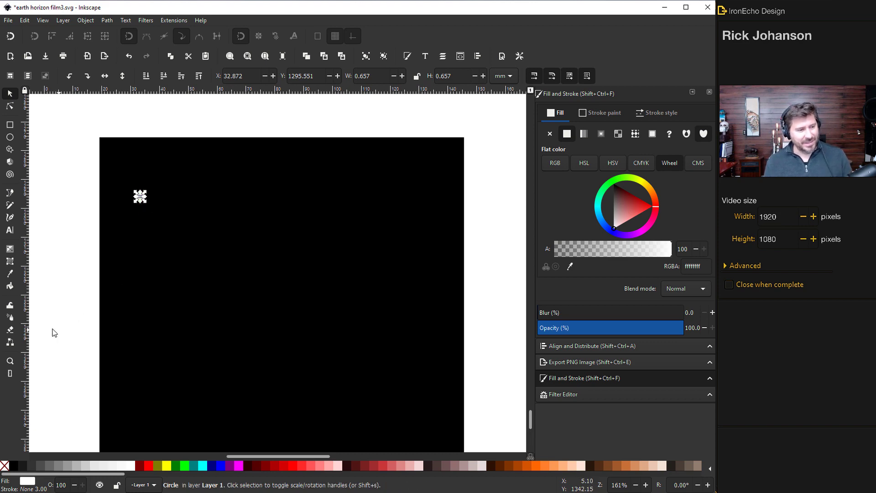
{"action": "left_click", "coordinate": [10, 317]}
{"action": "scroll", "coordinate": [201, 206], "scroll_direction": "down", "scroll_amount": 1}
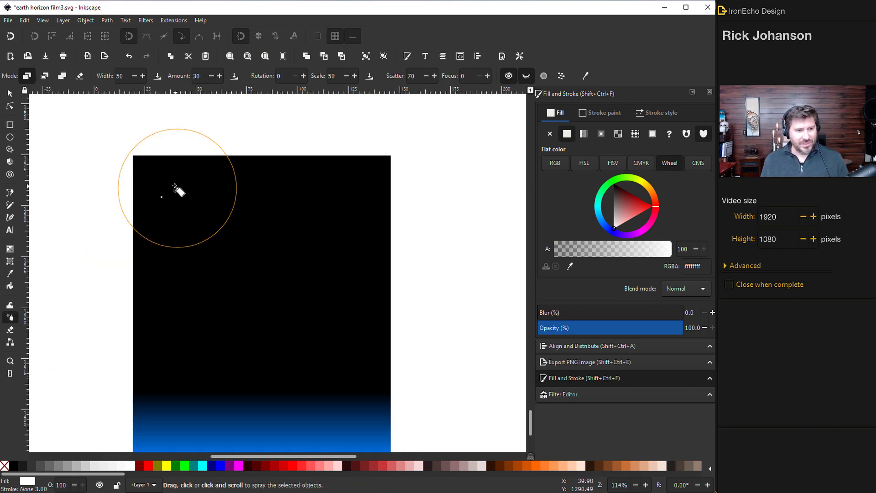
{"action": "mouse_move", "coordinate": [176, 190]}
{"action": "left_mouse_down"}
{"action": "mouse_move", "coordinate": [200, 226]}
{"action": "mouse_move", "coordinate": [196, 252]}
{"action": "mouse_move", "coordinate": [284, 159]}
{"action": "mouse_move", "coordinate": [364, 242]}
{"action": "mouse_move", "coordinate": [326, 265]}
{"action": "mouse_move", "coordinate": [336, 176]}
{"action": "left_mouse_up"}
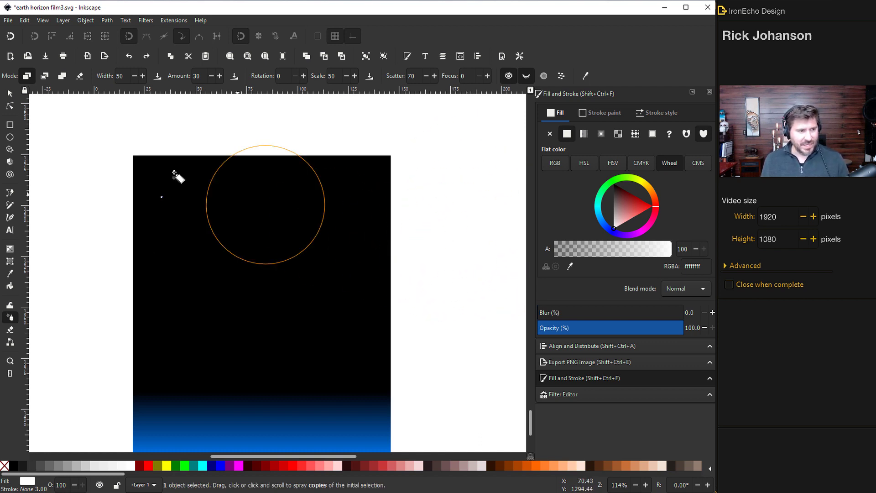
Scale the white star circle down proportionally to about 0.28 mm wide
{"action": "key", "text": "s"}
{"action": "scroll", "coordinate": [161, 197], "scroll_direction": "up", "scroll_amount": 5, "text": "ctrl"}
{"action": "scroll", "coordinate": [158, 191], "scroll_direction": "up", "scroll_amount": 3, "text": "ctrl"}
{"action": "left_click_drag", "start_coordinate": [178, 180], "coordinate": [170, 170]}
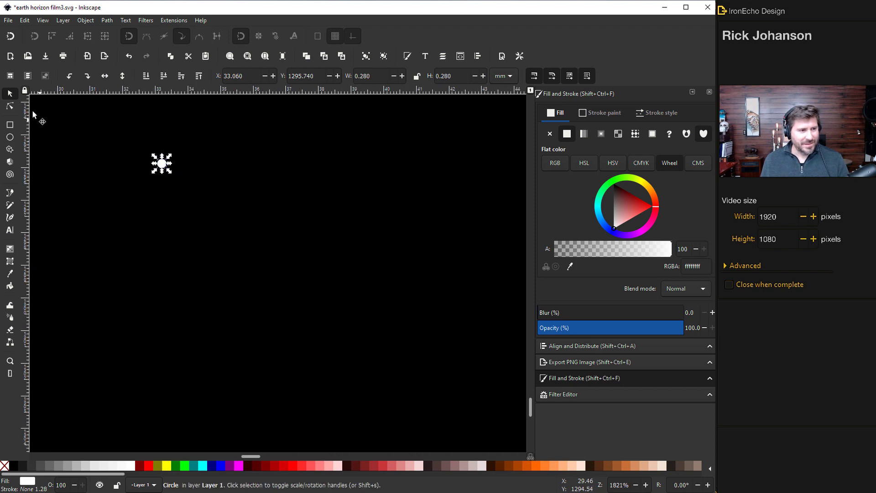
Spray scattered copies of the tiny white star across the upper part of the black sky
{"action": "scroll", "coordinate": [185, 173], "scroll_direction": "down", "scroll_amount": 9}
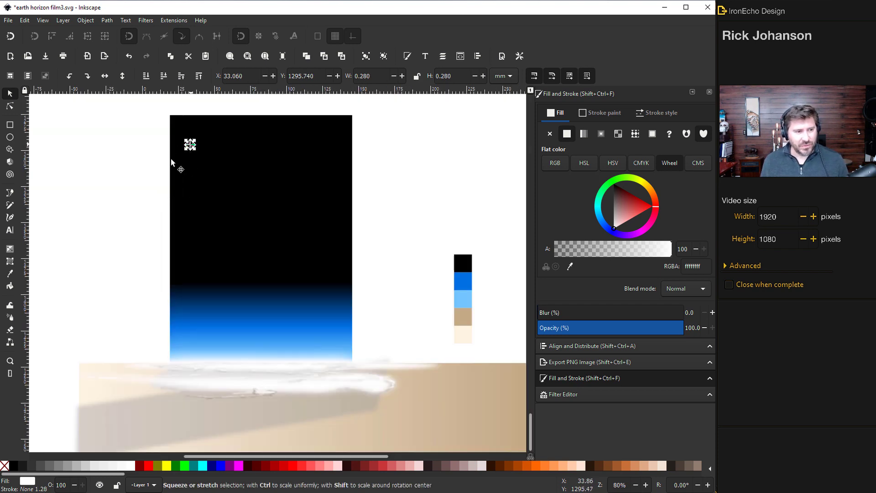
{"action": "left_click", "coordinate": [10, 316]}
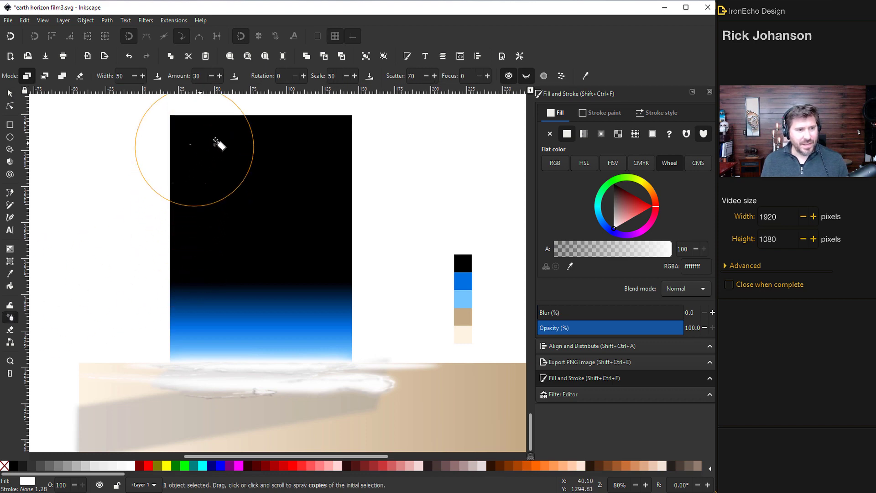
{"action": "mouse_move", "coordinate": [215, 140]}
{"action": "left_mouse_down"}
{"action": "mouse_move", "coordinate": [266, 154]}
{"action": "mouse_move", "coordinate": [360, 155]}
{"action": "mouse_move", "coordinate": [280, 178]}
{"action": "mouse_move", "coordinate": [227, 176]}
{"action": "mouse_move", "coordinate": [333, 174]}
{"action": "mouse_move", "coordinate": [247, 130]}
{"action": "mouse_move", "coordinate": [206, 190]}
{"action": "mouse_move", "coordinate": [206, 170]}
{"action": "mouse_move", "coordinate": [236, 208]}
{"action": "mouse_move", "coordinate": [335, 130]}
{"action": "mouse_move", "coordinate": [176, 126]}
{"action": "mouse_move", "coordinate": [237, 128]}
{"action": "mouse_move", "coordinate": [254, 154]}
{"action": "mouse_move", "coordinate": [315, 138]}
{"action": "mouse_move", "coordinate": [211, 168]}
{"action": "mouse_move", "coordinate": [182, 159]}
{"action": "mouse_move", "coordinate": [373, 171]}
{"action": "mouse_move", "coordinate": [440, 199]}
{"action": "mouse_move", "coordinate": [341, 185]}
{"action": "mouse_move", "coordinate": [352, 194]}
{"action": "mouse_move", "coordinate": [408, 200]}
{"action": "mouse_move", "coordinate": [413, 191]}
{"action": "mouse_move", "coordinate": [341, 189]}
{"action": "mouse_move", "coordinate": [273, 168]}
{"action": "mouse_move", "coordinate": [293, 176]}
{"action": "left_mouse_up"}
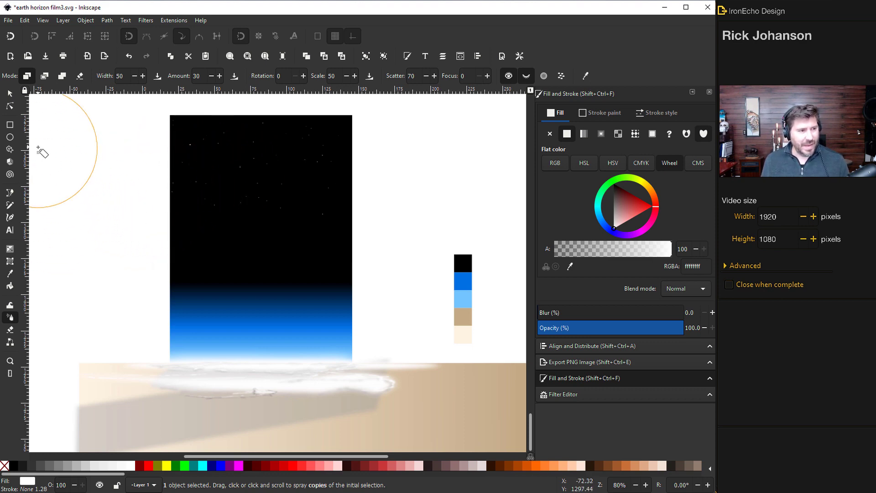
Try spraying copies of the color swatch group over the canvas and undo the spray
{"action": "left_click", "coordinate": [10, 93]}
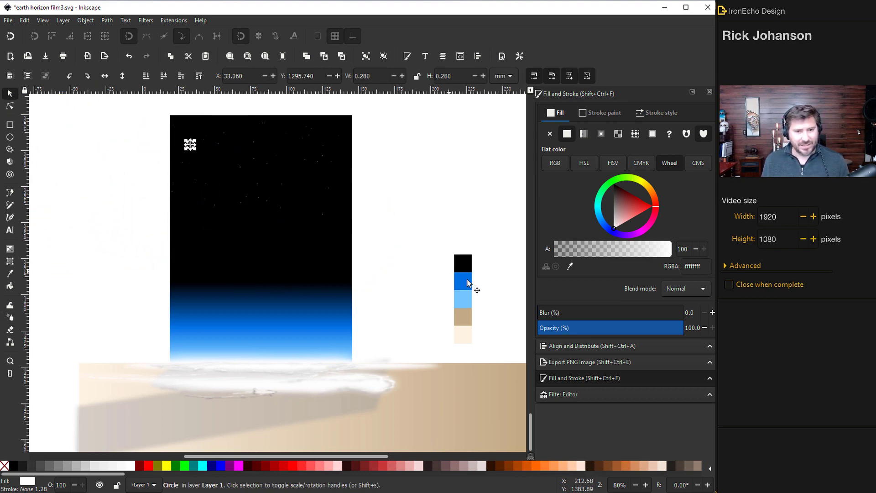
{"action": "left_click", "coordinate": [468, 283]}
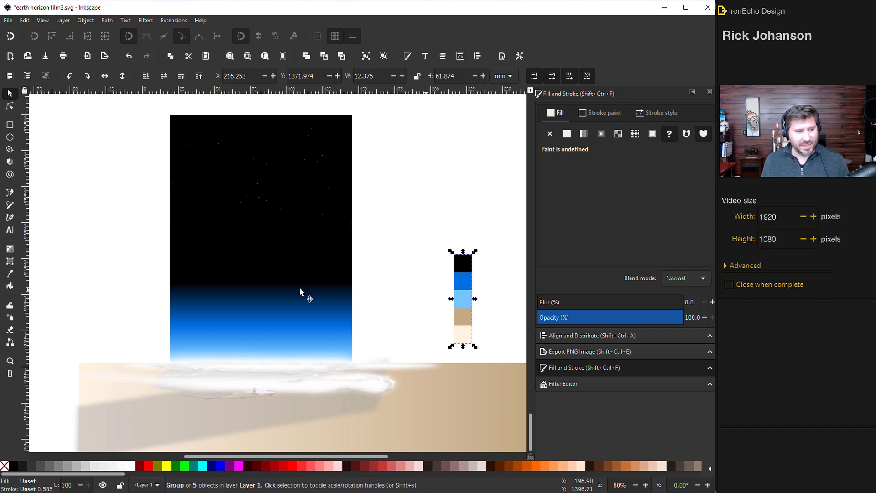
{"action": "left_click", "coordinate": [10, 317]}
{"action": "mouse_move", "coordinate": [265, 274]}
{"action": "left_mouse_down"}
{"action": "mouse_move", "coordinate": [405, 237]}
{"action": "mouse_move", "coordinate": [280, 176]}
{"action": "mouse_move", "coordinate": [82, 219]}
{"action": "mouse_move", "coordinate": [192, 274]}
{"action": "left_mouse_up"}
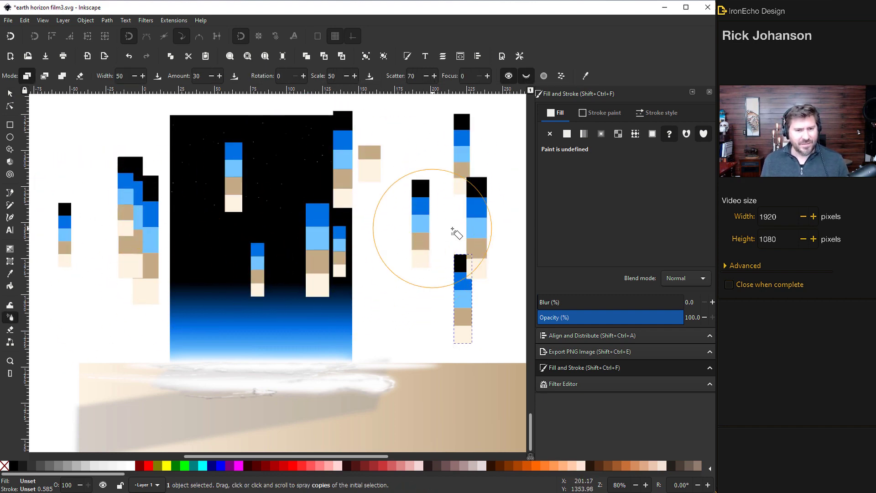
{"action": "key", "text": "ctrl+z"}
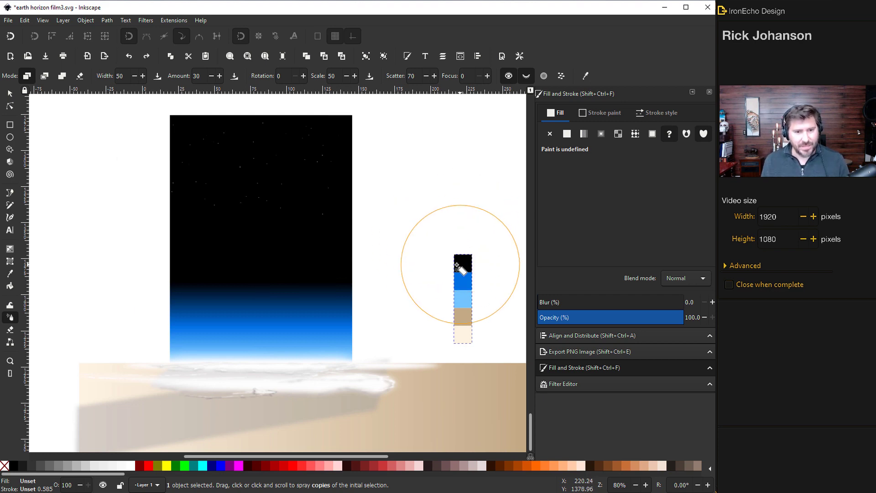
{"action": "key", "text": "s"}
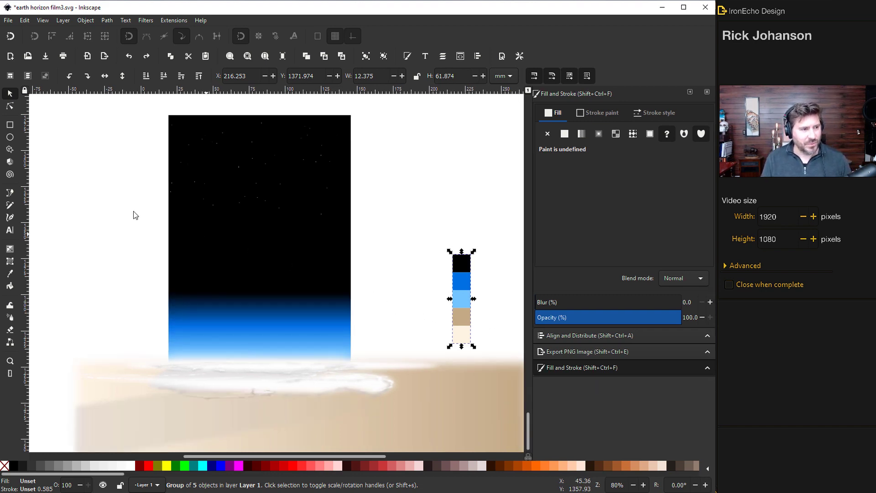
Draw a white circle about 36 mm wide for a planet and position it in the lower black sky above the blue glow
{"action": "left_click", "coordinate": [10, 137]}
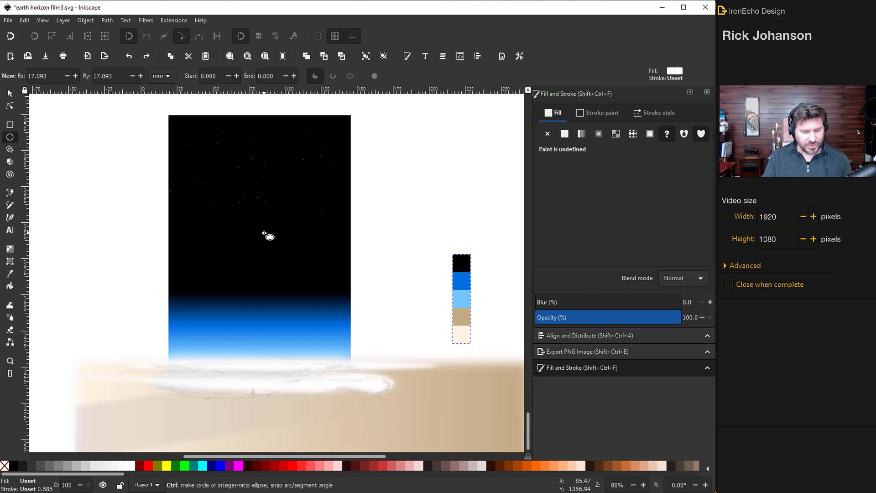
{"action": "left_click_drag", "start_coordinate": [247, 249], "coordinate": [278, 275]}
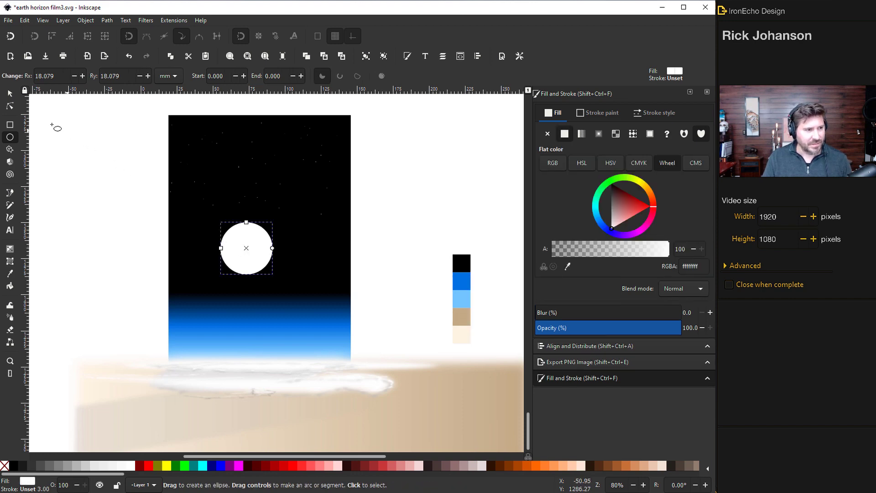
{"action": "left_click", "coordinate": [10, 94]}
{"action": "left_click_drag", "start_coordinate": [242, 247], "coordinate": [256, 254]}
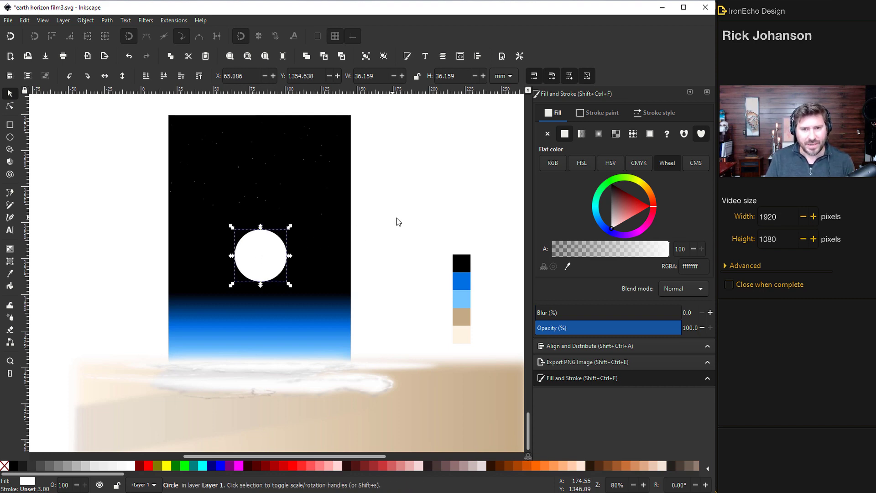
{"action": "left_click_drag", "start_coordinate": [269, 259], "coordinate": [269, 258]}
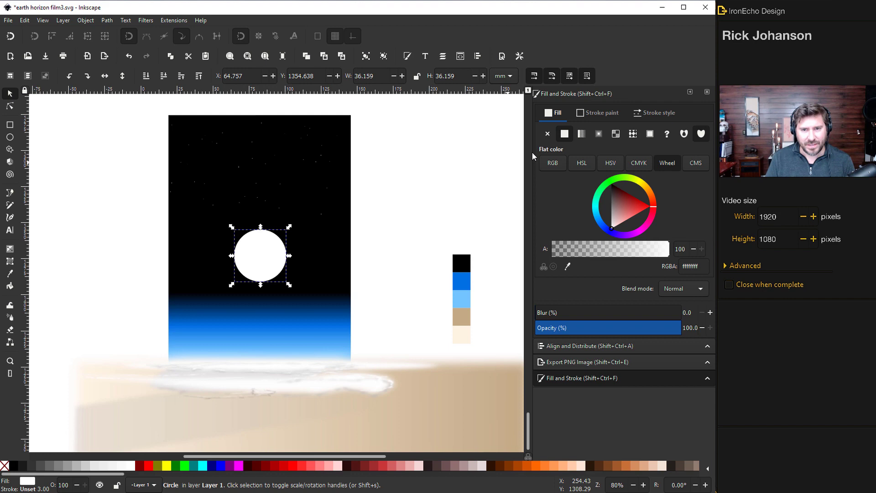
Give the planet a linear gradient from transparent near its center to opaque white at its upper-right edge
{"action": "left_click", "coordinate": [581, 134]}
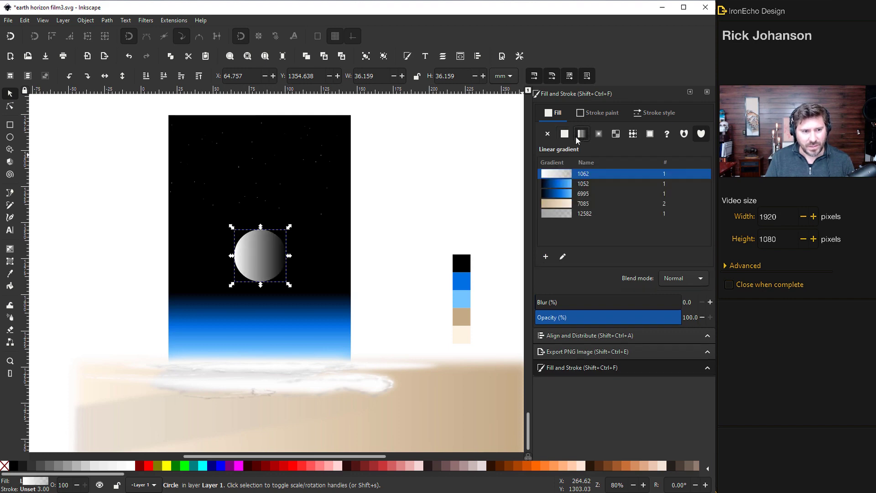
{"action": "left_click", "coordinate": [563, 256]}
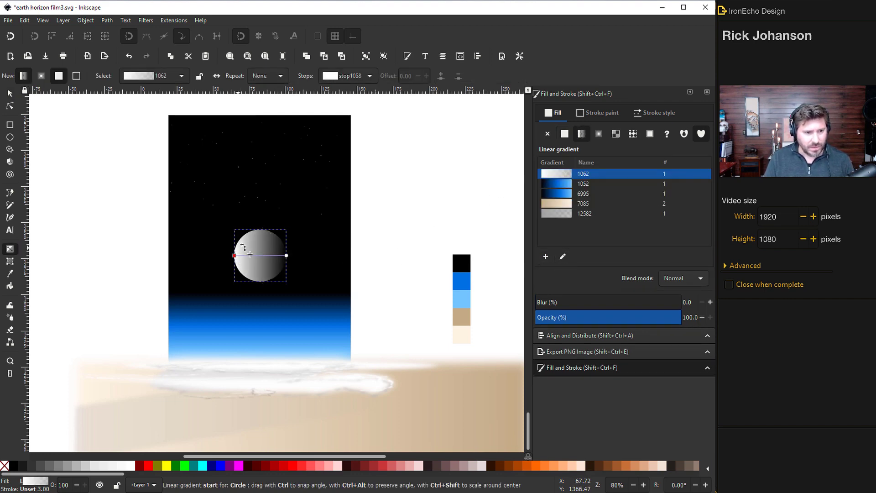
{"action": "mouse_move", "coordinate": [235, 255]}
{"action": "left_mouse_down"}
{"action": "mouse_move", "coordinate": [289, 226]}
{"action": "mouse_move", "coordinate": [266, 260]}
{"action": "left_mouse_up"}
{"action": "left_click", "coordinate": [286, 256]}
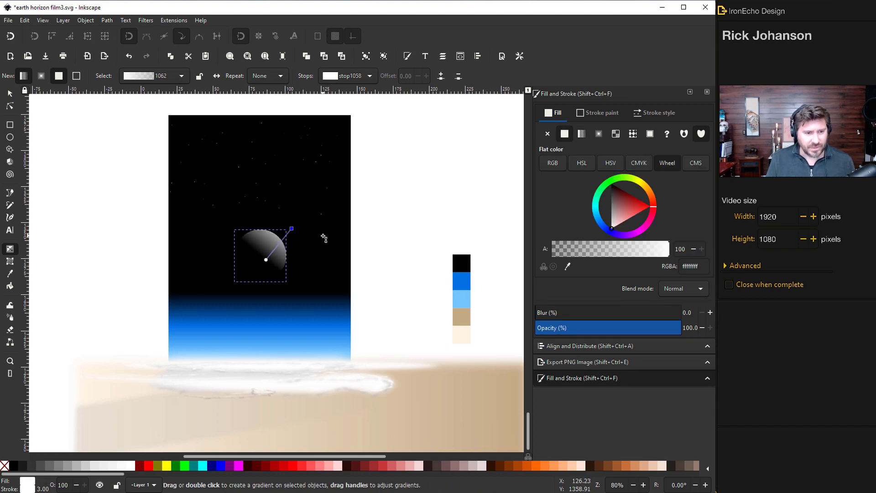
Add a middle stop to the planet's gradient at offset 0.63, colored pale tan fce8c0 with 55% alpha
{"action": "double_click", "coordinate": [277, 246]}
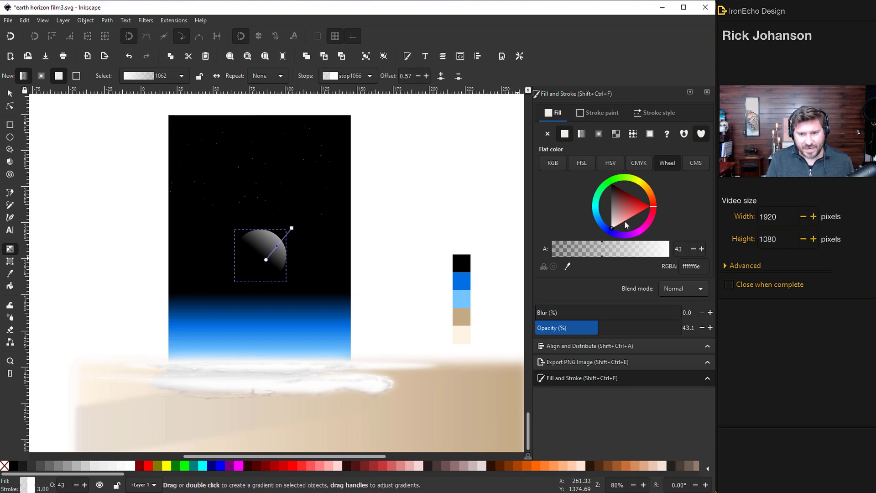
{"action": "left_click_drag", "start_coordinate": [601, 256], "coordinate": [617, 256]}
{"action": "left_click", "coordinate": [647, 190]}
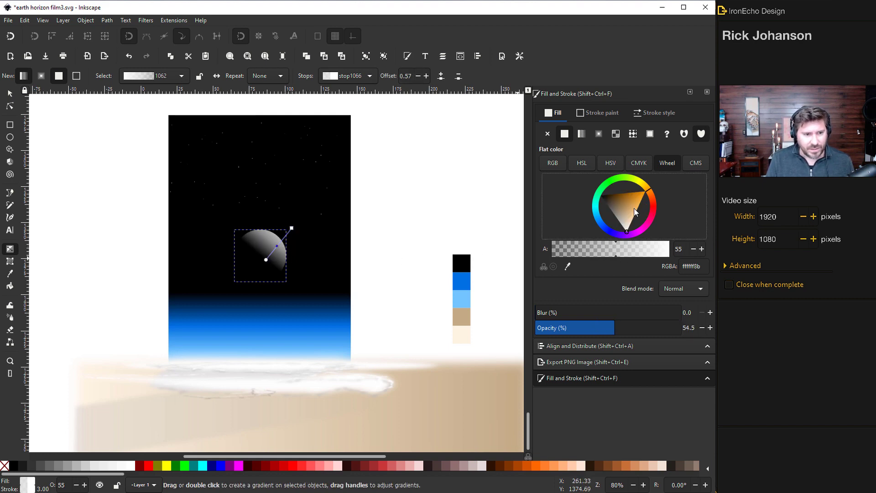
{"action": "left_click", "coordinate": [635, 211]}
{"action": "left_click_drag", "start_coordinate": [636, 211], "coordinate": [634, 224]}
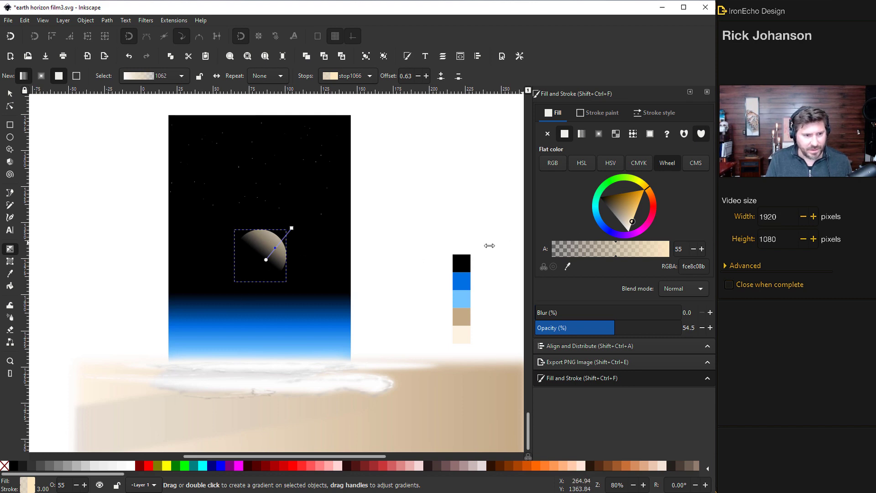
Select the whole planet circle and lower its opacity to 78.4%
{"action": "left_click", "coordinate": [9, 94]}
{"action": "key", "text": "Escape"}
{"action": "left_click", "coordinate": [291, 252]}
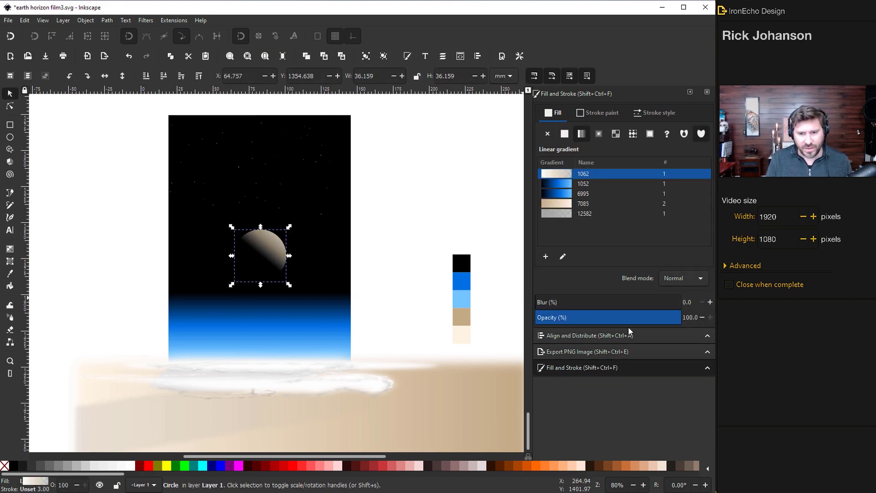
{"action": "mouse_move", "coordinate": [670, 322]}
{"action": "left_mouse_down"}
{"action": "mouse_move", "coordinate": [632, 323]}
{"action": "mouse_move", "coordinate": [651, 323]}
{"action": "left_mouse_up"}
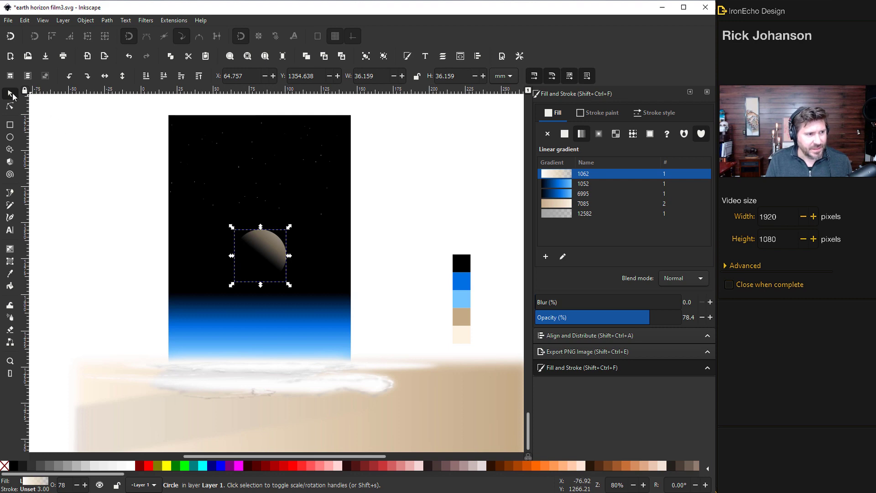
Adjust the planet's position and size, and place two progressively smaller duplicates diagonally up and to its right, the smallest about 5.9 mm wide
{"action": "left_click", "coordinate": [92, 152]}
{"action": "left_click_drag", "start_coordinate": [266, 256], "coordinate": [270, 257]}
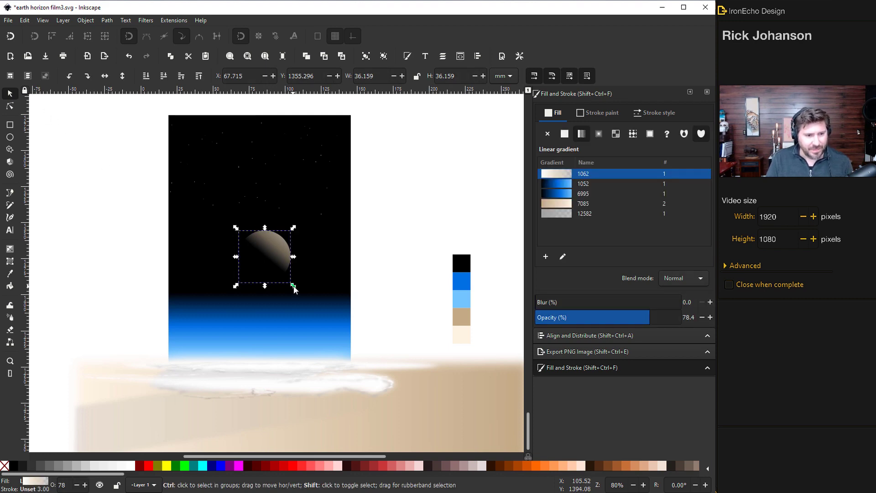
{"action": "left_click_drag", "start_coordinate": [292, 288], "coordinate": [296, 287]}
{"action": "left_click_drag", "start_coordinate": [278, 247], "coordinate": [331, 227]}
{"action": "key", "text": "ctrl+d"}
{"action": "left_click_drag", "start_coordinate": [332, 267], "coordinate": [310, 238]}
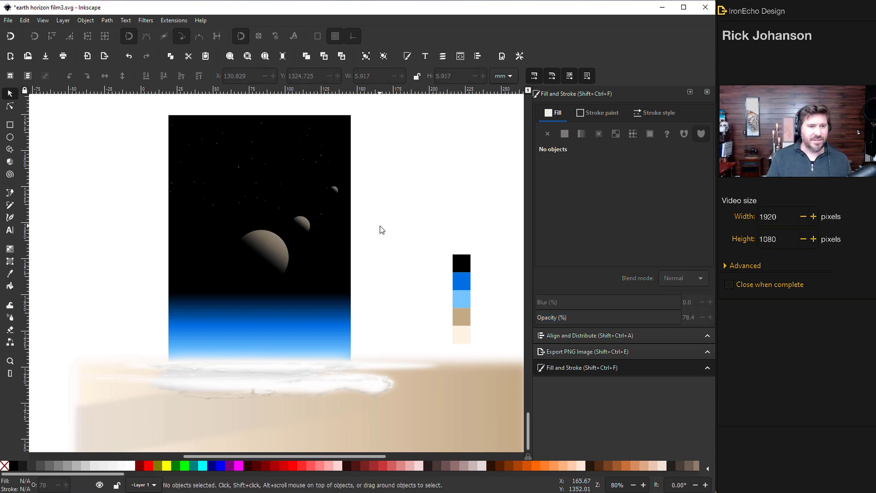
Reposition the two smaller planets so they line up almost vertically above the large planet
{"action": "left_click_drag", "start_coordinate": [338, 192], "coordinate": [341, 196]}
{"action": "left_click", "coordinate": [392, 264]}
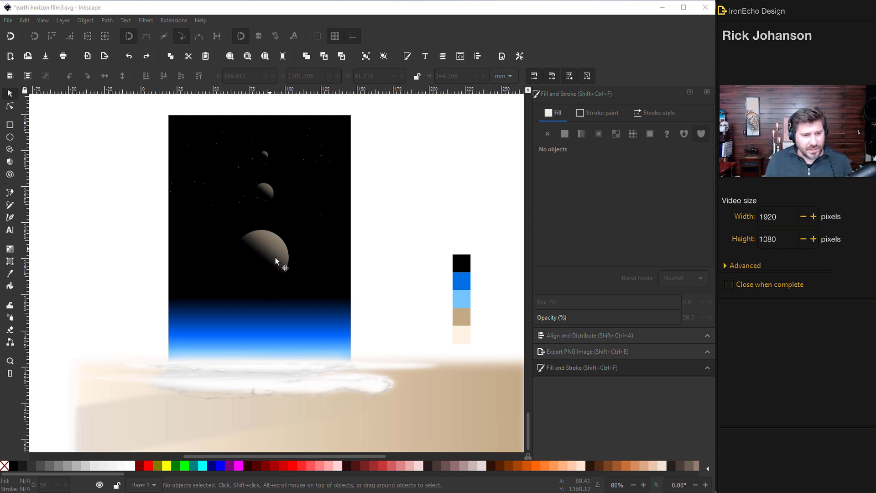
Select all the artwork except the color swatches and group it into one object
{"action": "scroll", "coordinate": [280, 280], "scroll_direction": "down", "scroll_amount": 1}
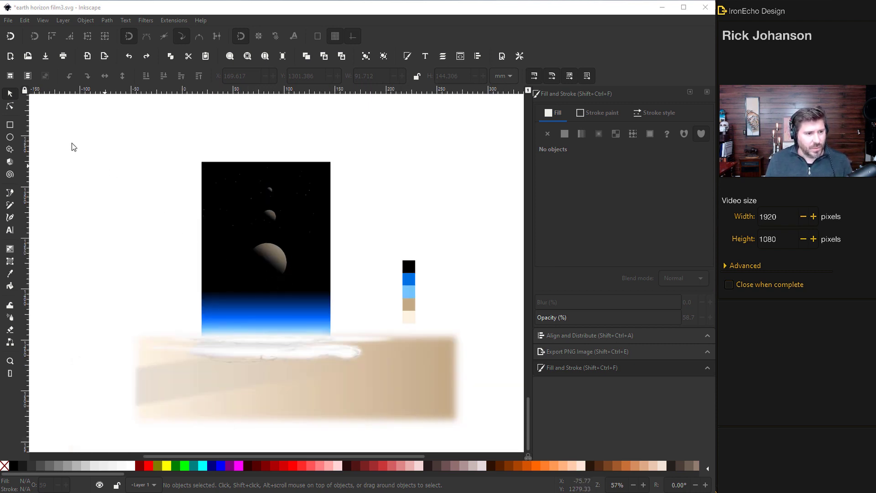
{"action": "left_click_drag", "start_coordinate": [47, 112], "coordinate": [503, 443]}
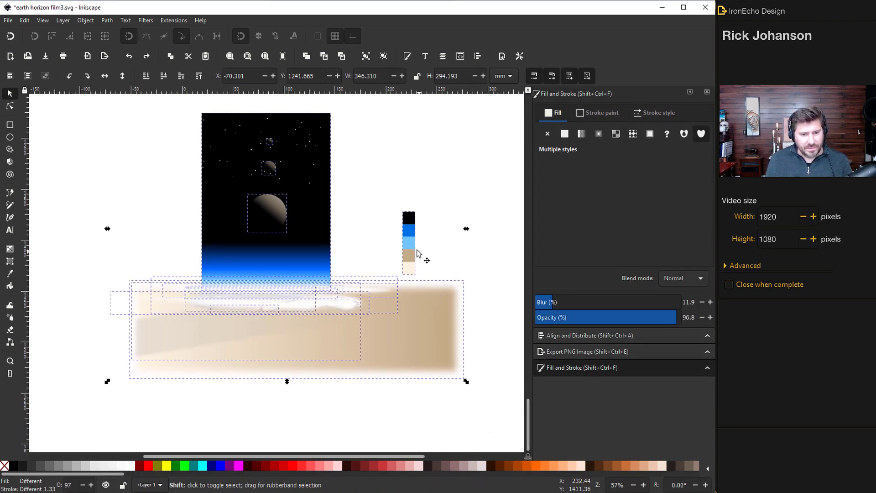
{"action": "scroll", "coordinate": [387, 256], "scroll_direction": "up", "scroll_amount": 1}
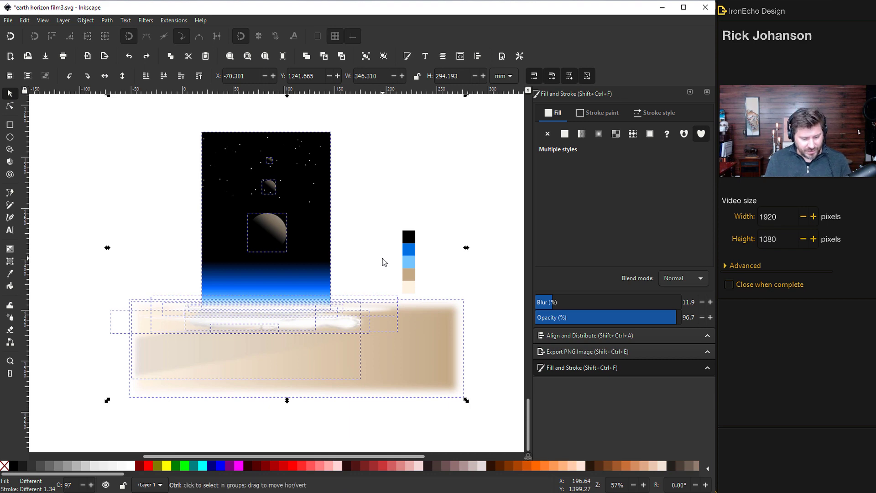
{"action": "key", "text": "ctrl+g"}
{"action": "scroll", "coordinate": [332, 266], "scroll_direction": "up", "scroll_amount": 2}
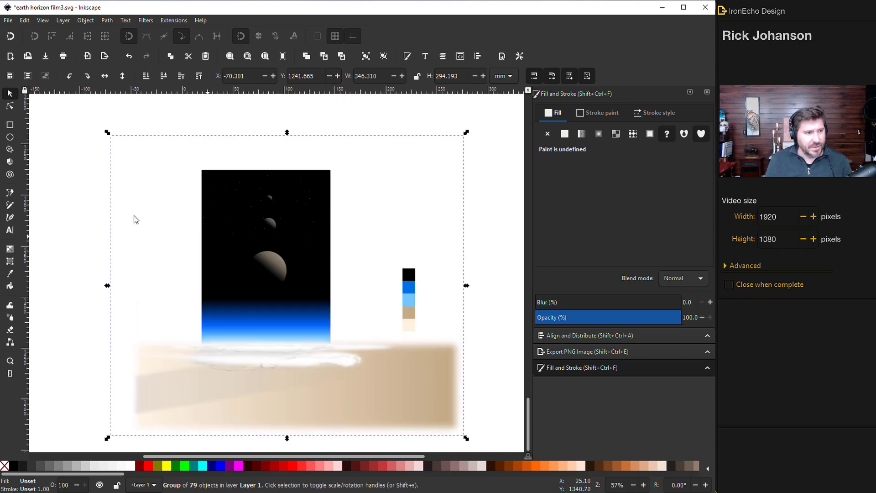
Draw a rectangle about 123.2 × 198.5 mm, fitted over the scene from the sky to the clouds, and lower its opacity to 41.6%
{"action": "left_click", "coordinate": [10, 125]}
{"action": "mouse_move", "coordinate": [43, 171]}
{"action": "left_mouse_down"}
{"action": "mouse_move", "coordinate": [108, 215]}
{"action": "mouse_move", "coordinate": [179, 327]}
{"action": "mouse_move", "coordinate": [179, 384]}
{"action": "left_mouse_up"}
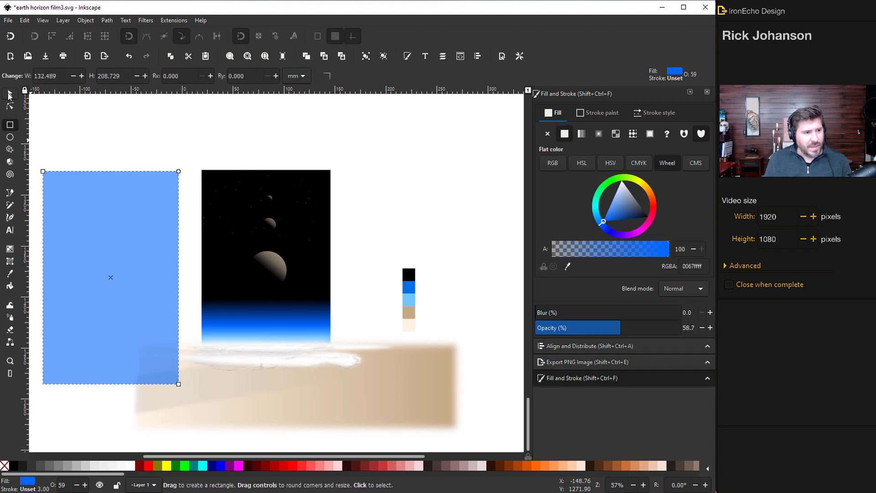
{"action": "left_click", "coordinate": [9, 95]}
{"action": "left_click_drag", "start_coordinate": [141, 245], "coordinate": [266, 245]}
{"action": "left_click_drag", "start_coordinate": [617, 329], "coordinate": [602, 329]}
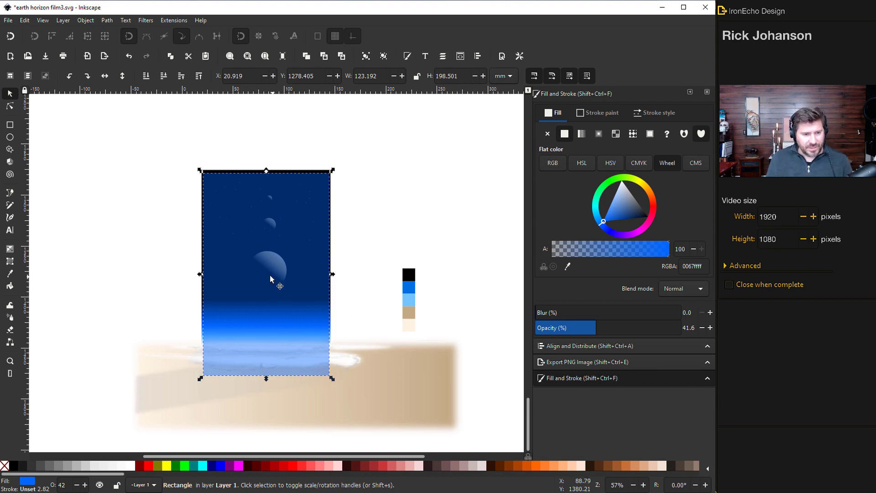
Clip the grouped artwork to the rectangle
{"action": "left_click", "coordinate": [383, 401], "text": "shift"}
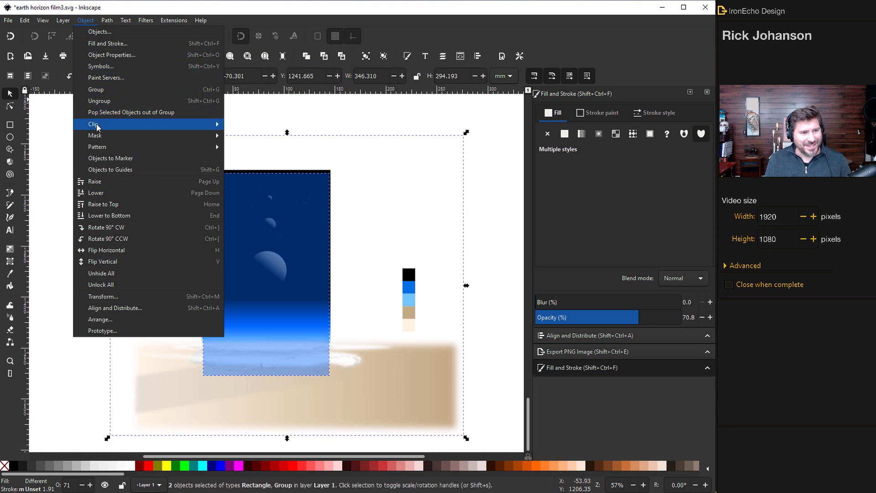
{"action": "left_click", "coordinate": [236, 124]}
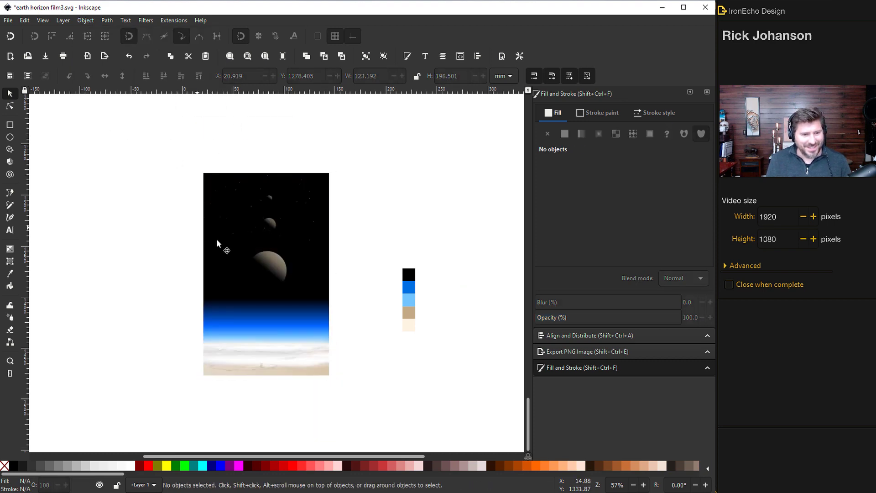
Move the clipped artwork further from the color swatches and enlarge it proportionally to about 135.3 × 218.0 mm
{"action": "left_click_drag", "start_coordinate": [219, 270], "coordinate": [135, 273]}
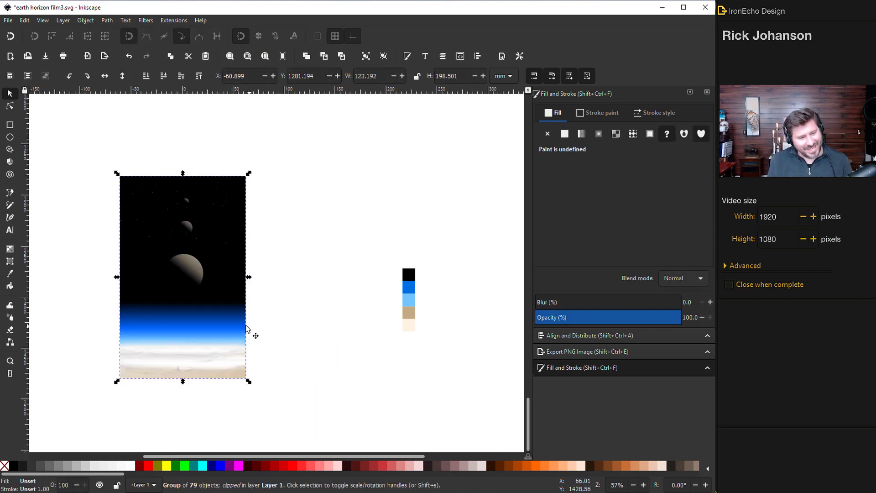
{"action": "left_click_drag", "start_coordinate": [250, 387], "coordinate": [256, 393]}
{"action": "scroll", "coordinate": [227, 376], "scroll_direction": "up", "scroll_amount": 1}
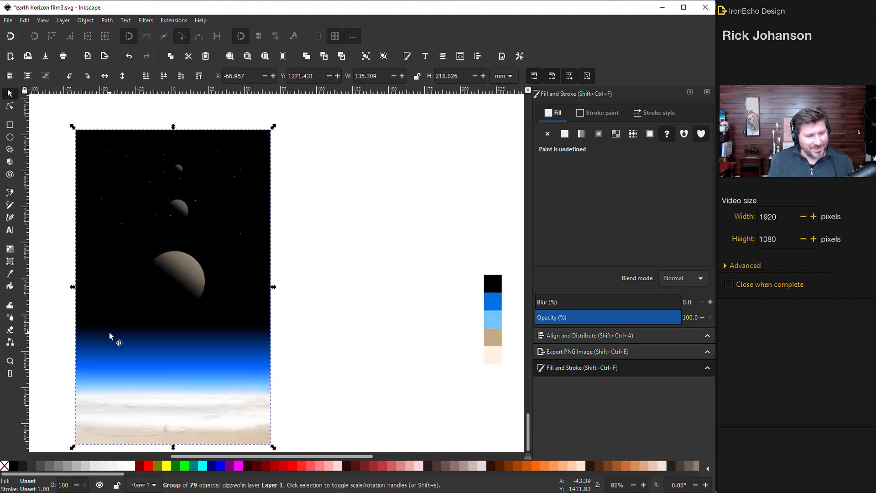
{"action": "scroll", "coordinate": [146, 357], "scroll_direction": "up", "scroll_amount": 1}
{"action": "left_click", "coordinate": [433, 301]}
{"action": "key", "text": "5"}
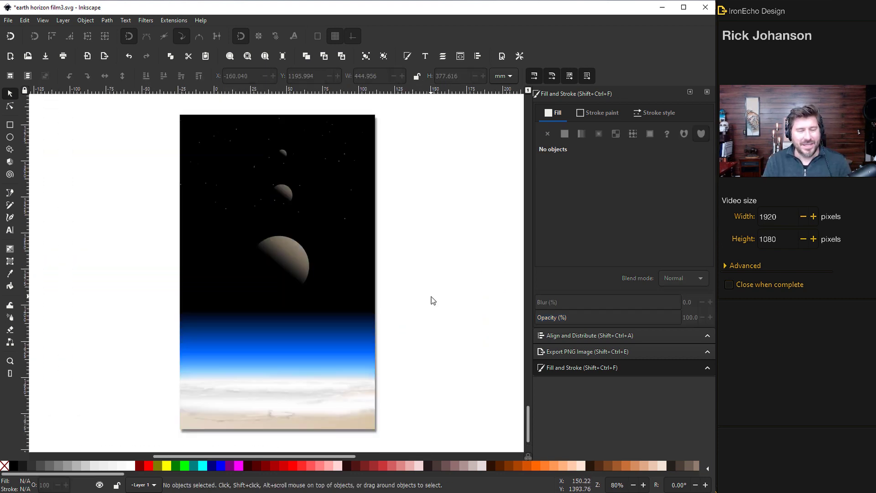